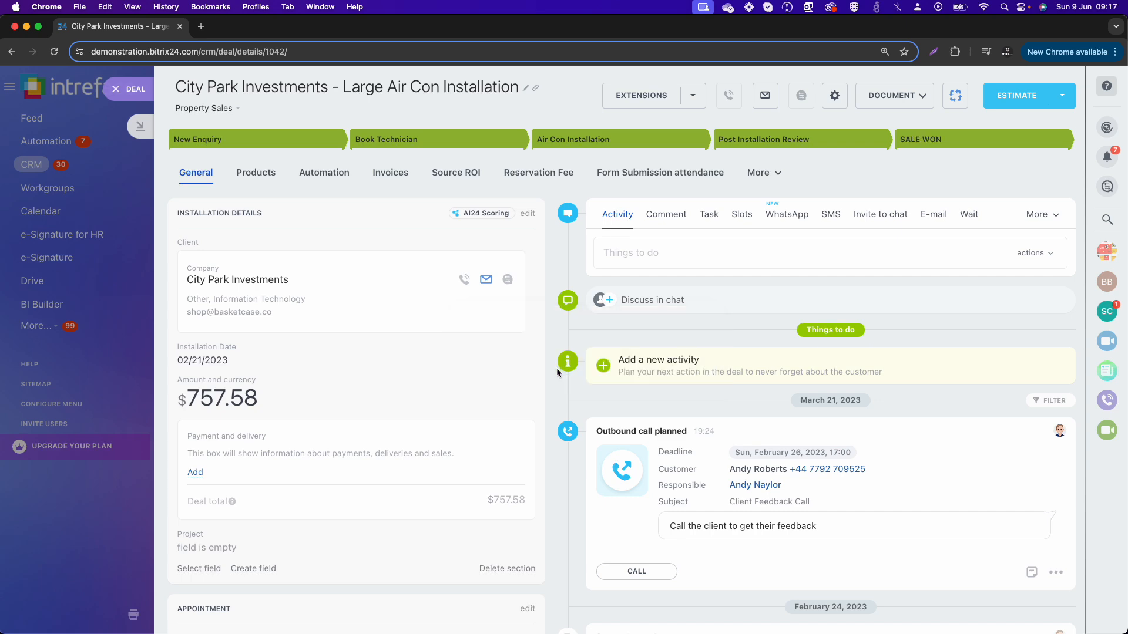
Leave the deal, open the City Park Investments workgroup and view the folders on its Drive.
click(110, 89)
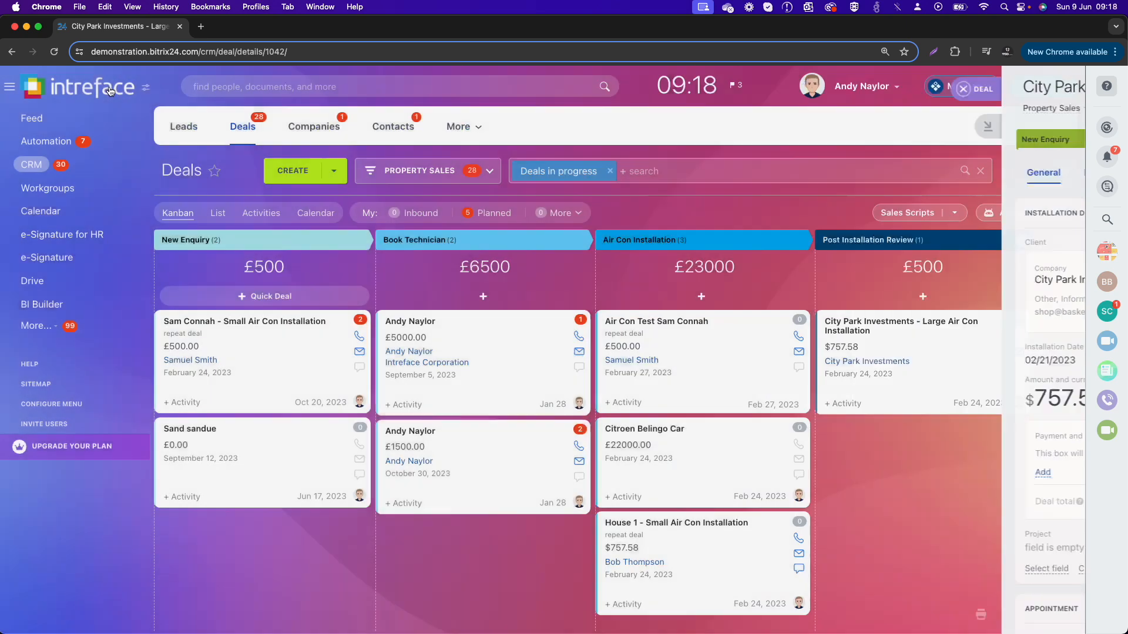
click(51, 194)
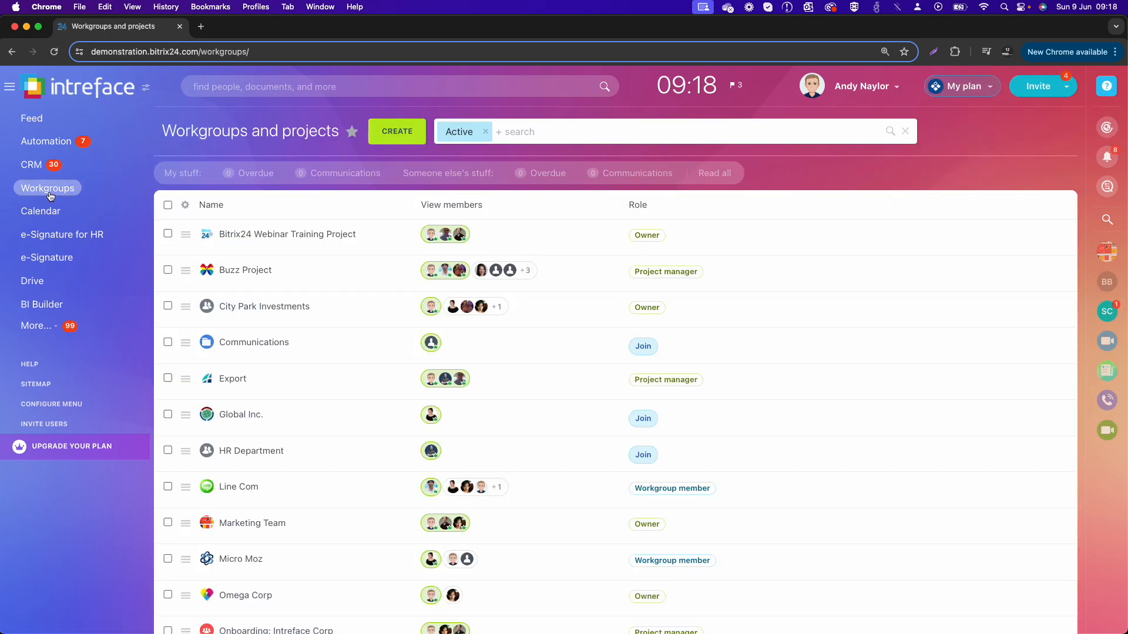
click(240, 312)
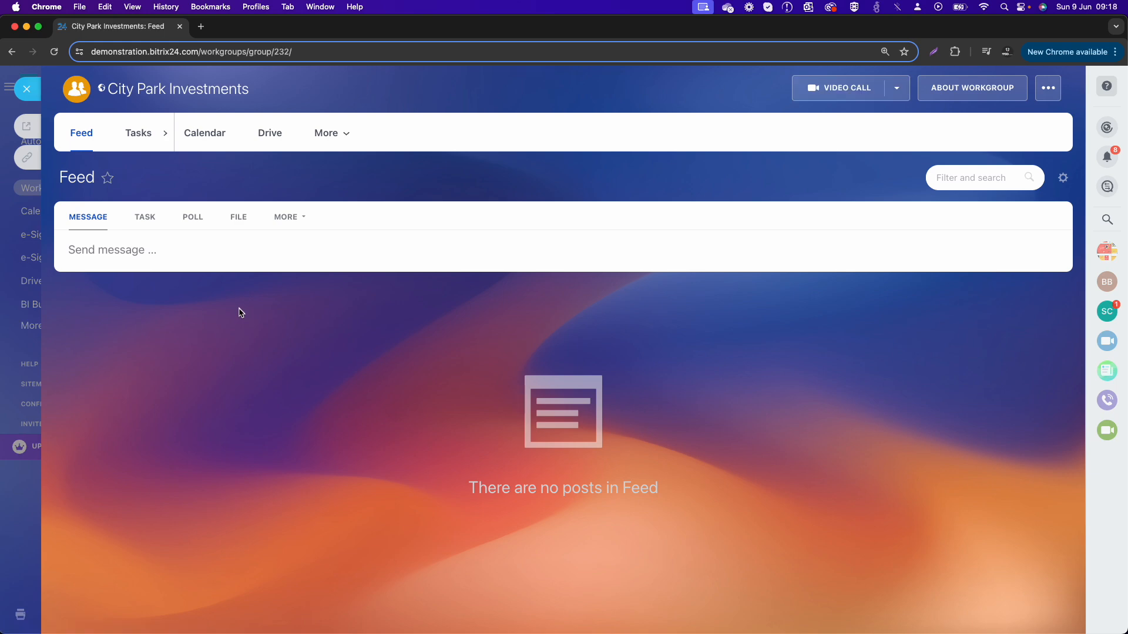
click(269, 130)
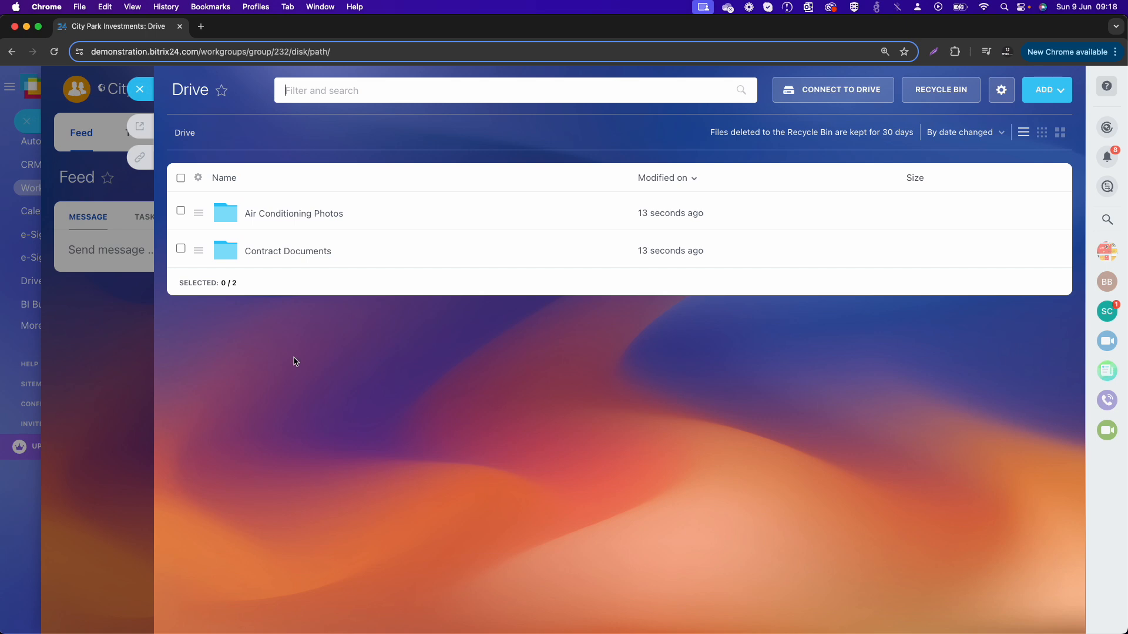
click(140, 89)
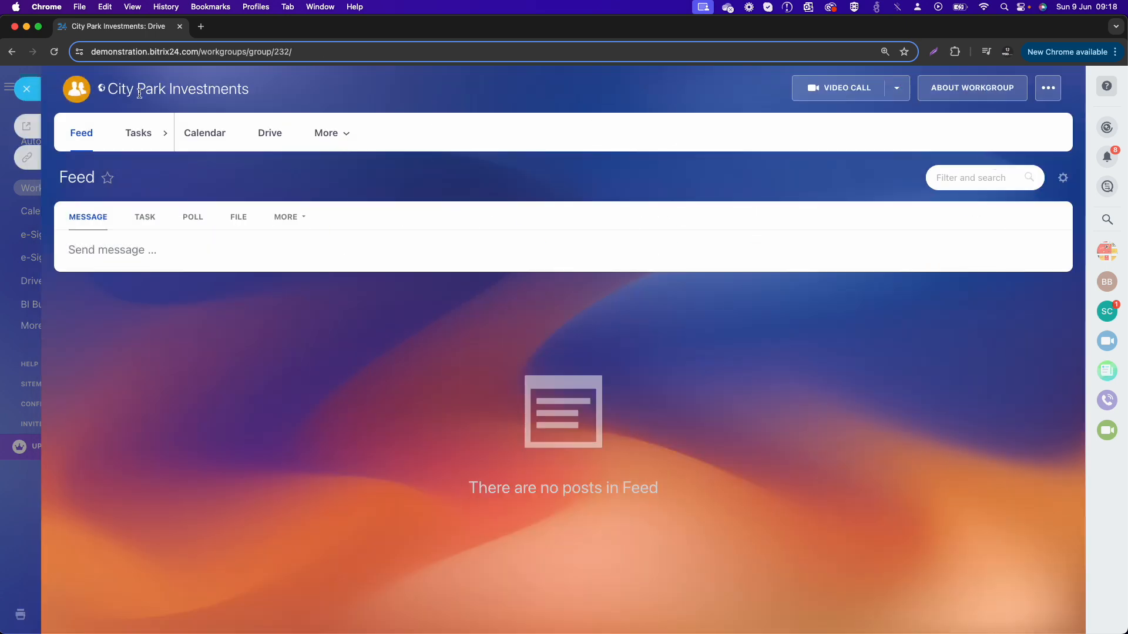
Review the checklist of the "Take Photos of Air Conditioning Units" task in the City Park Investments workgroup, and close the workgroup.
click(139, 134)
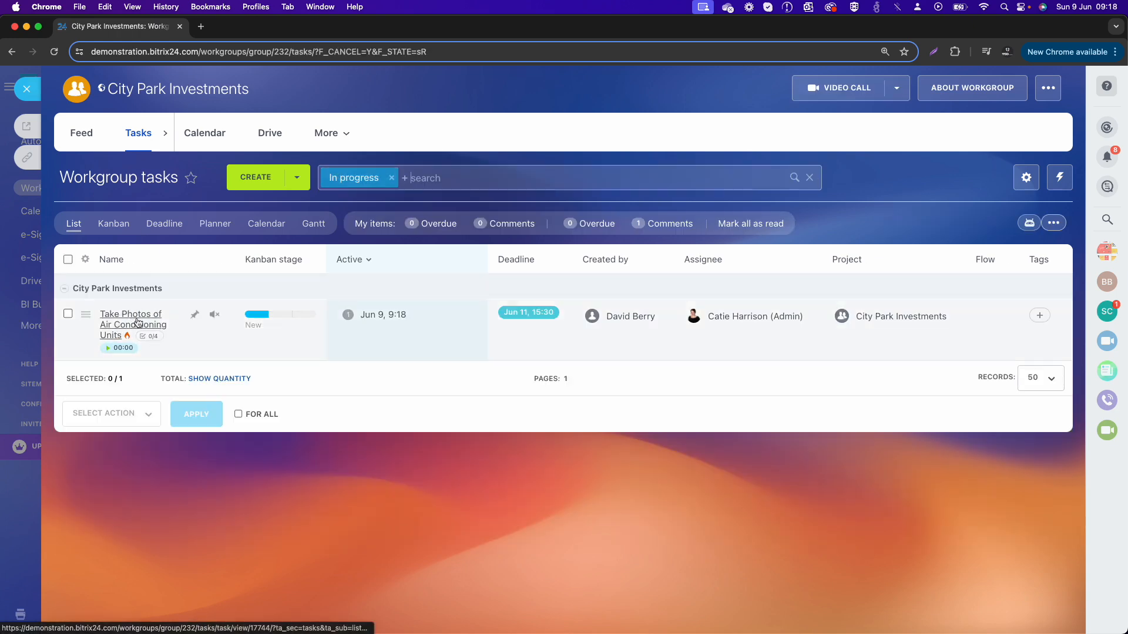
click(141, 319)
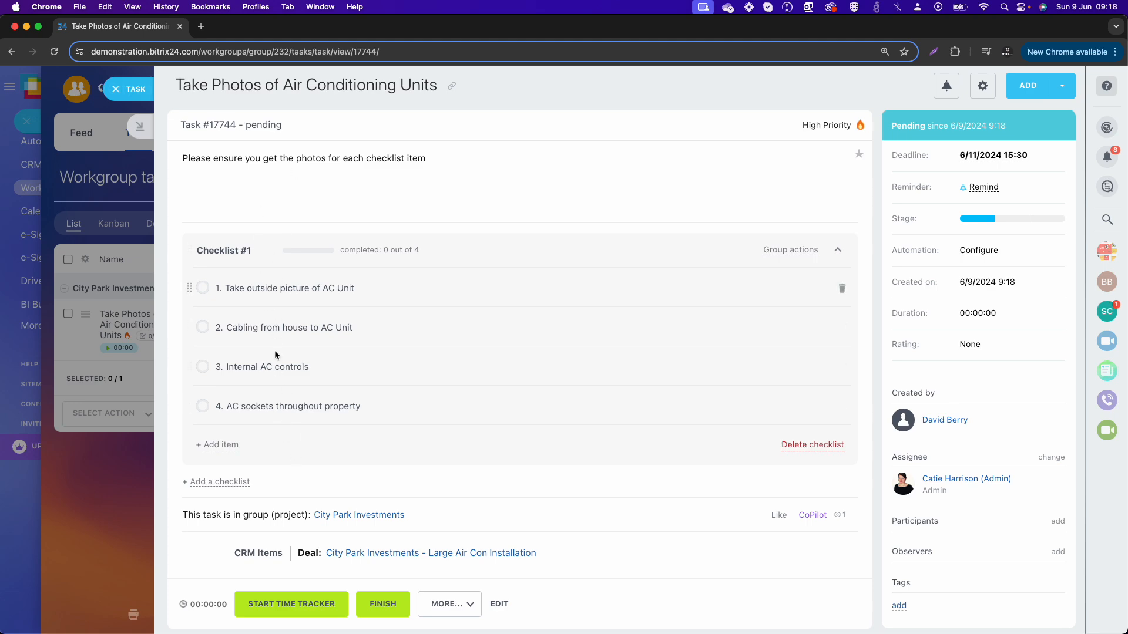
click(117, 91)
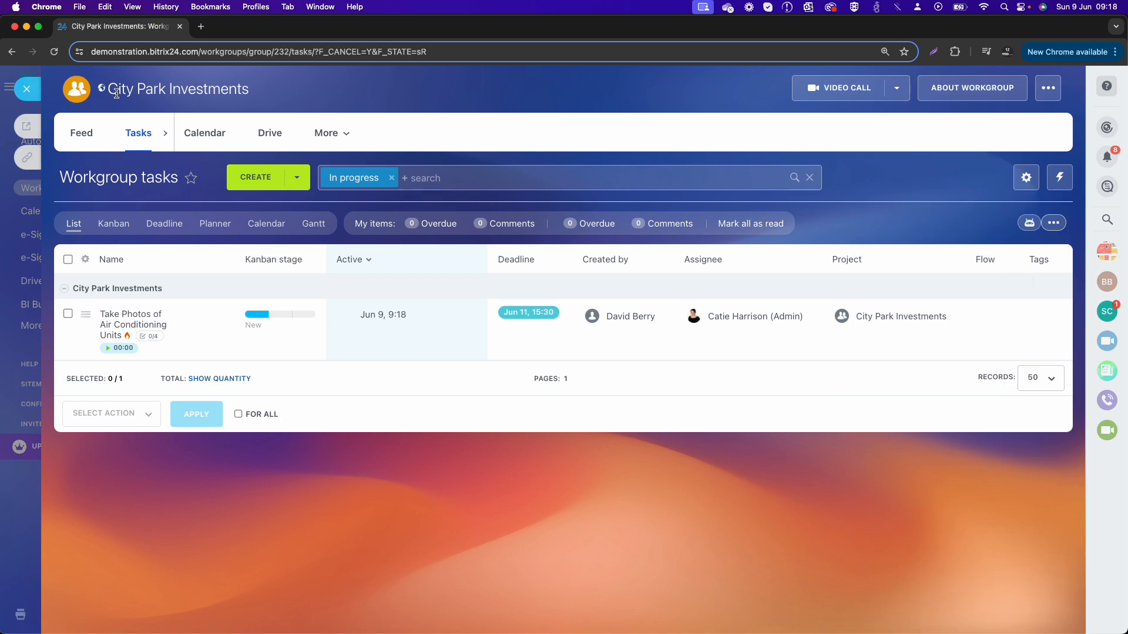
click(27, 97)
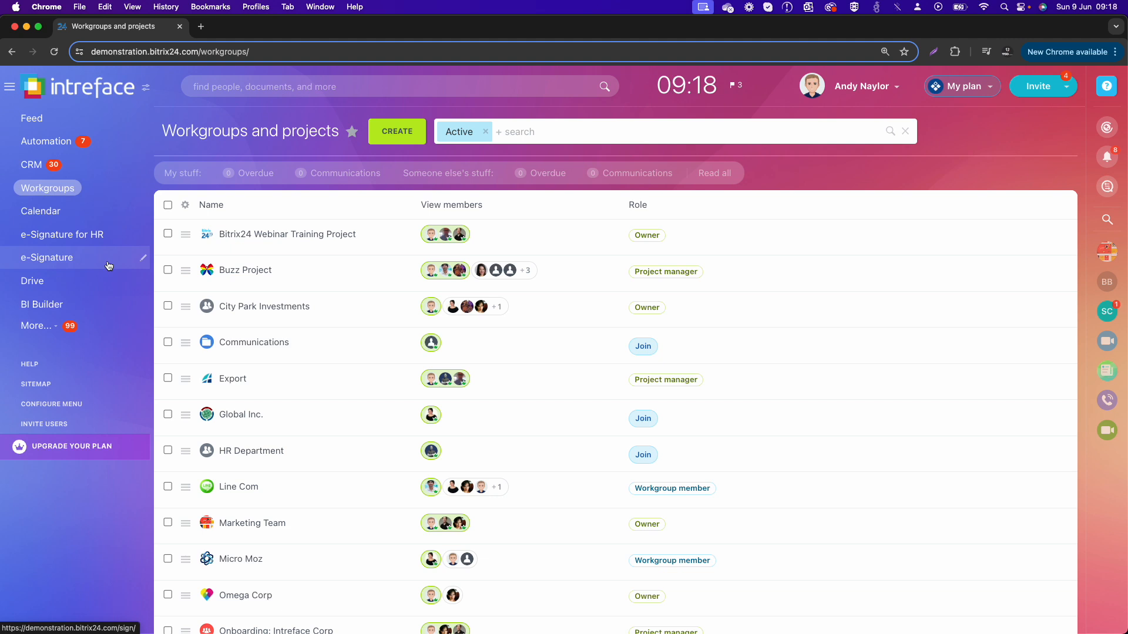
Open the workflow template behind the SALE WON automation rule of the Property Sales deal pipeline for editing.
click(41, 172)
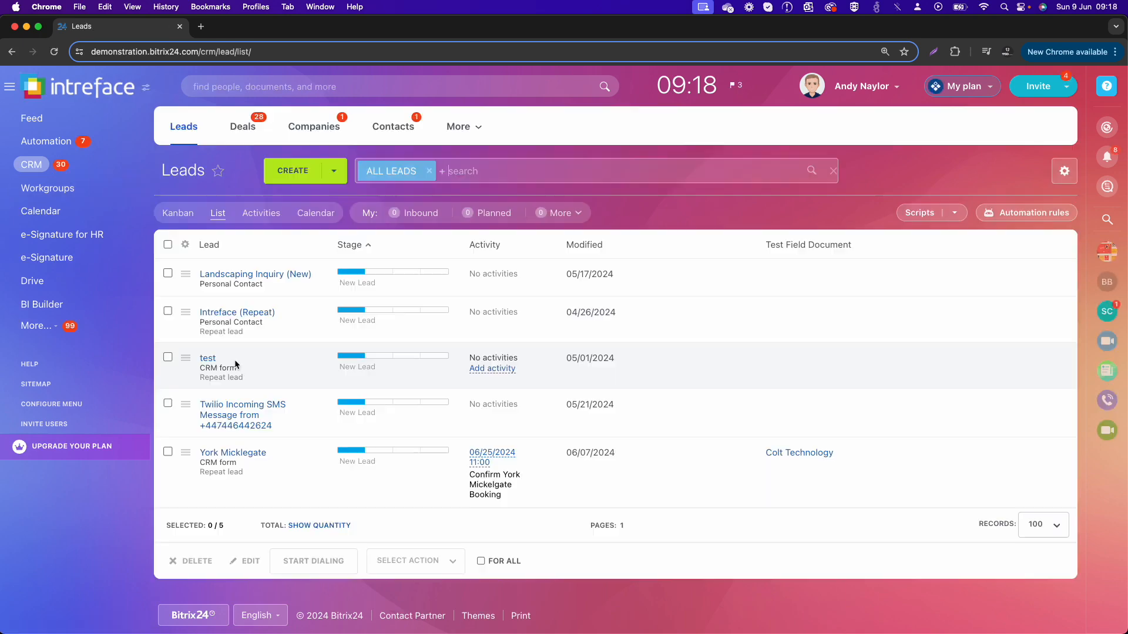
click(243, 126)
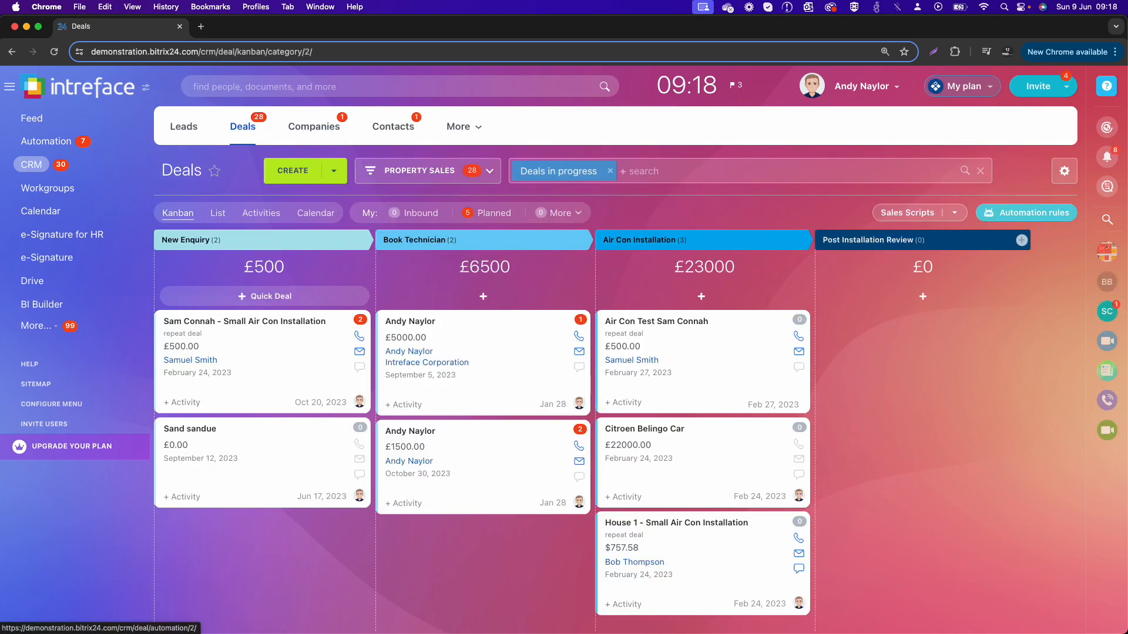
click(1055, 210)
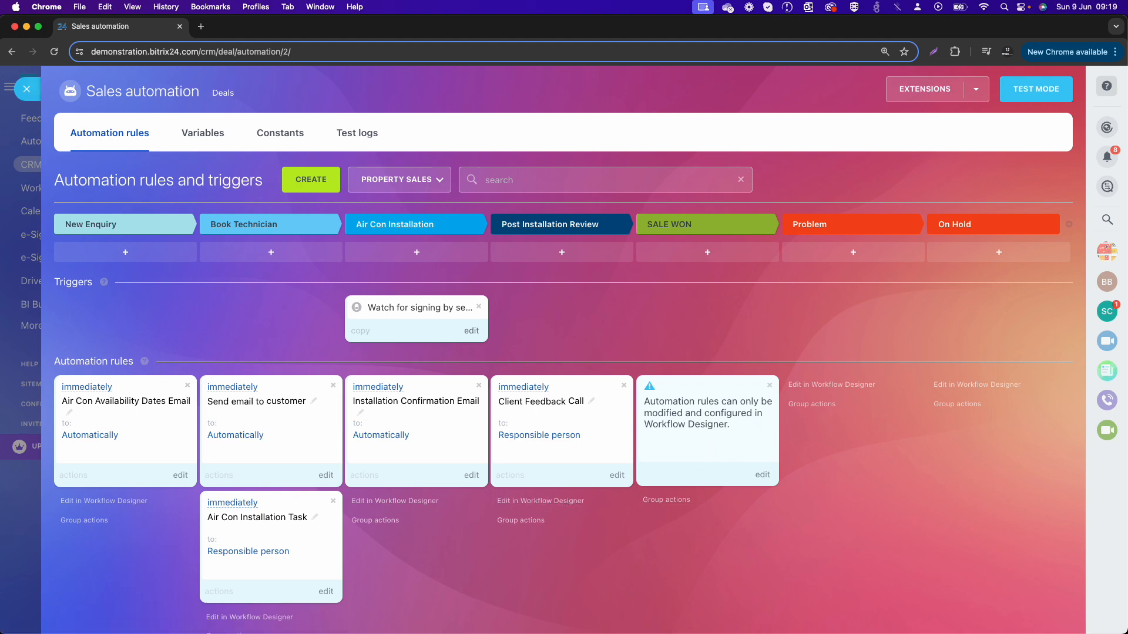
click(763, 476)
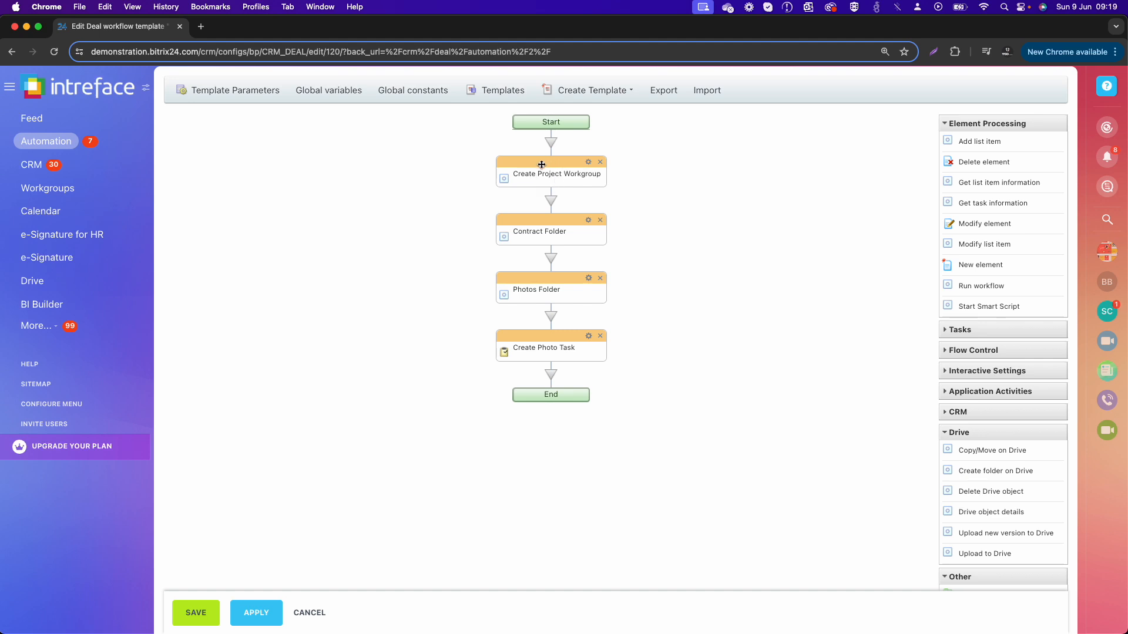
Insert a "Create new workgroup" activity directly after Create Project Workgroup and open its parameters.
click(551, 201)
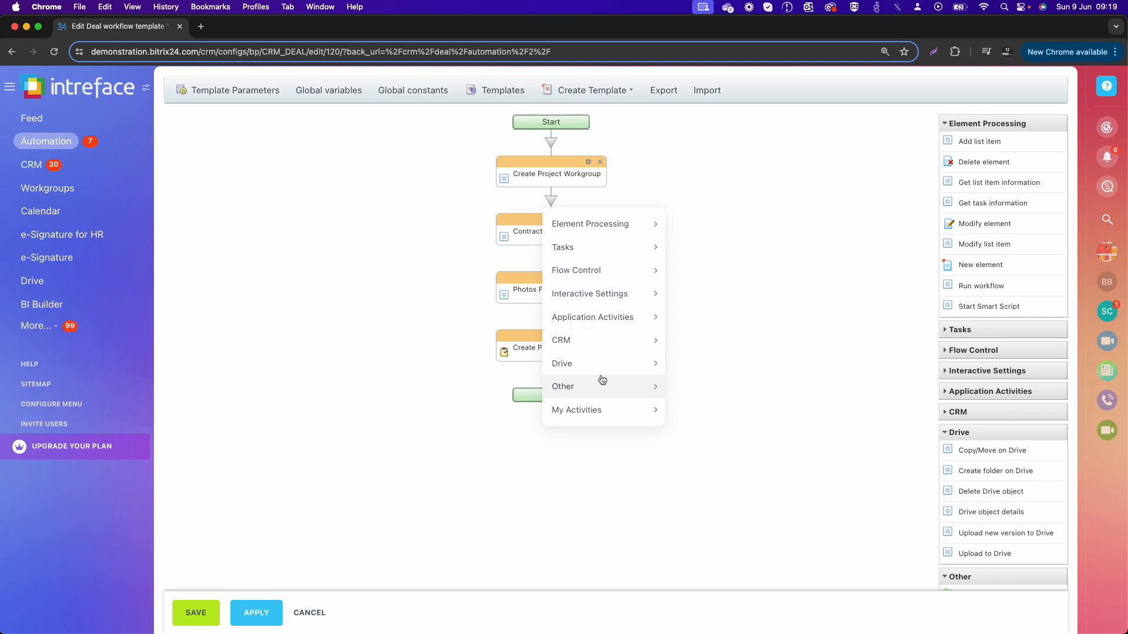
mouse_move(602, 382)
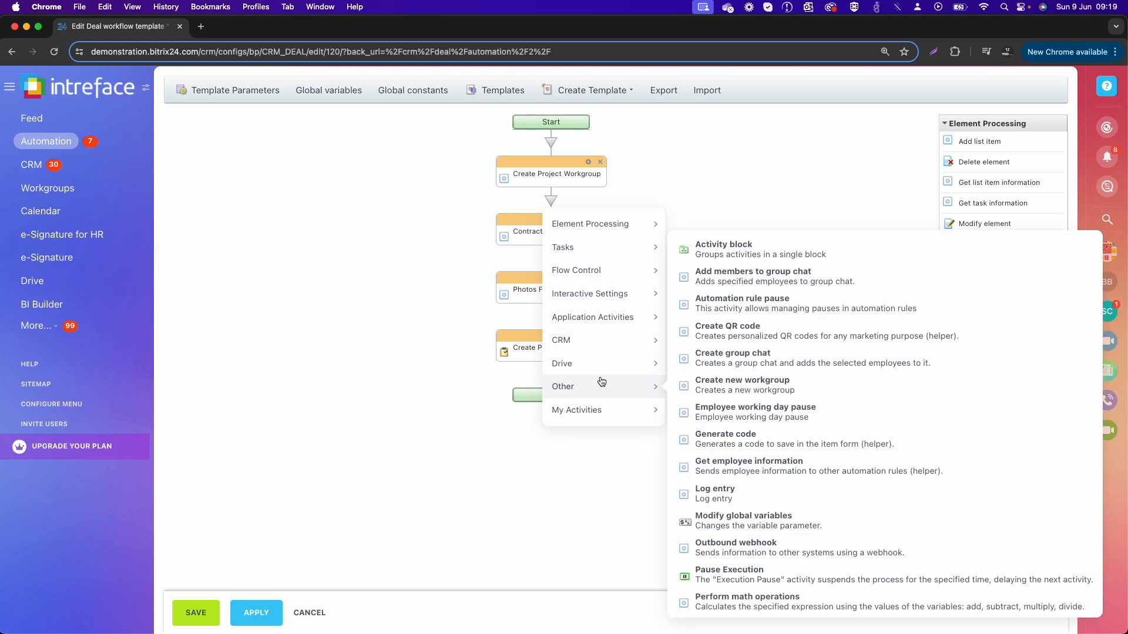
click(744, 386)
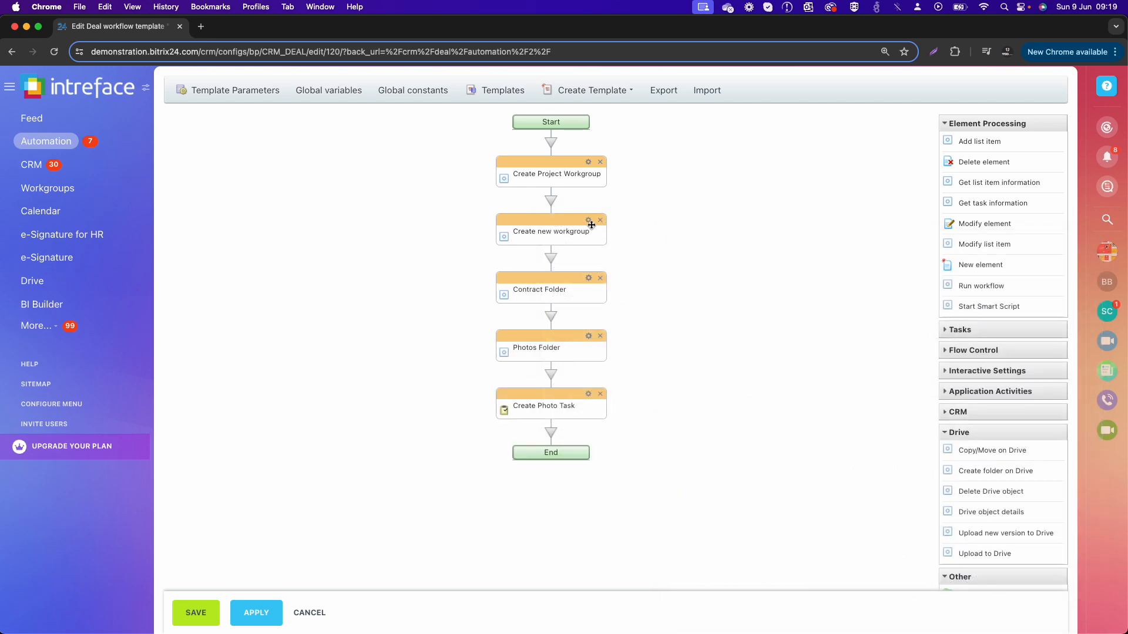
click(589, 220)
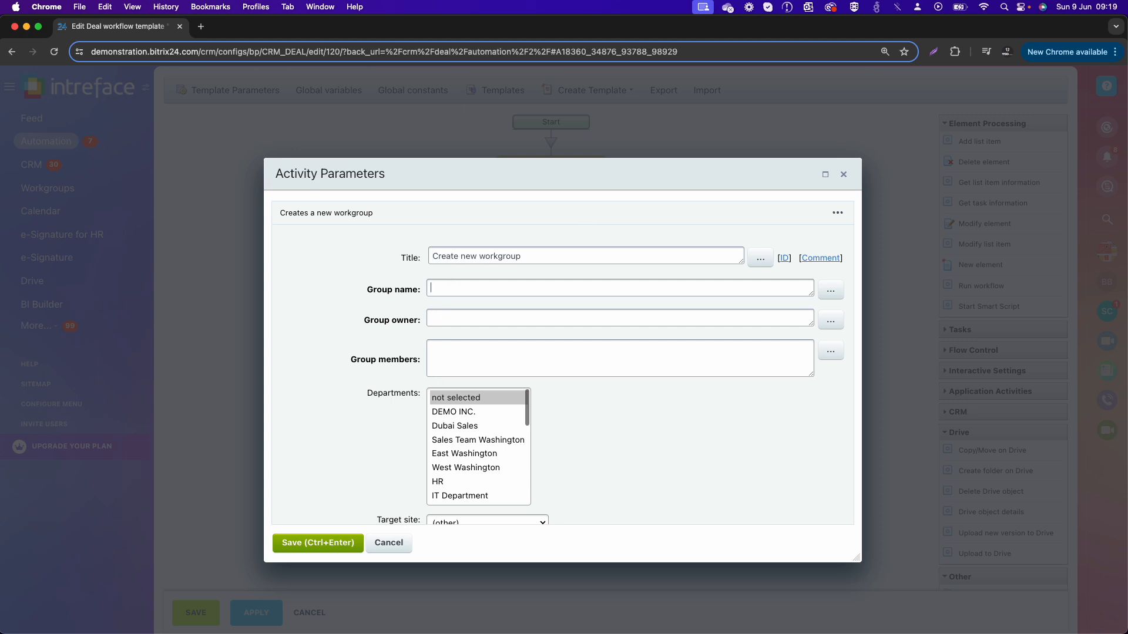
Set the new workgroup's group name to the deal's company field in printable form, {{Company > Printable}}.
click(830, 290)
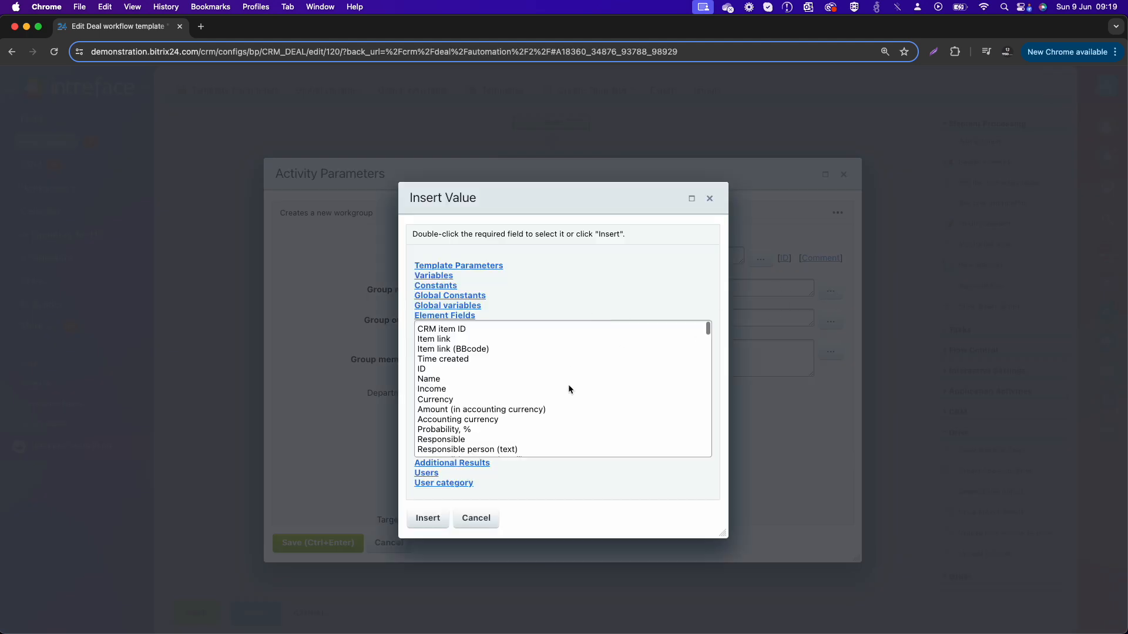
scroll(569, 384, down, 15)
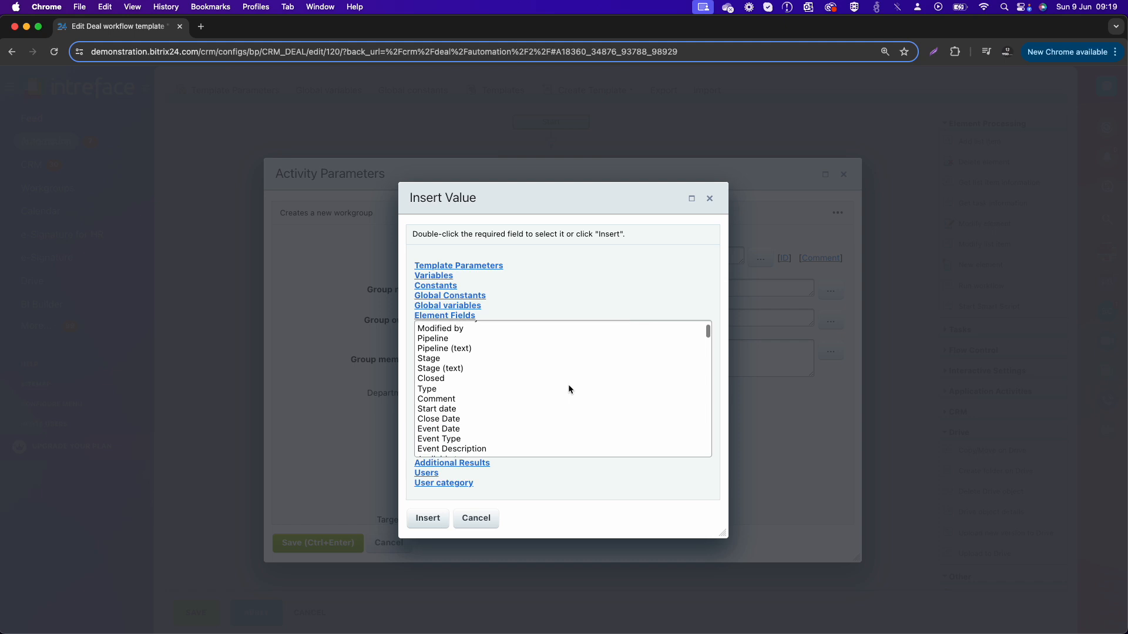
scroll(568, 384, down, 5)
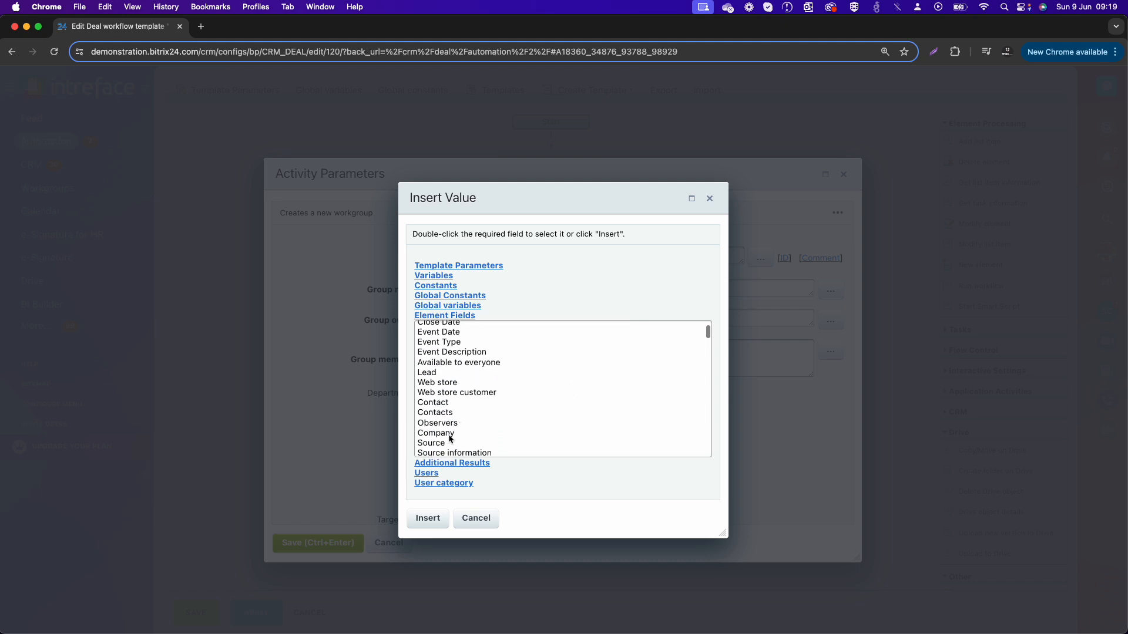
double_click(450, 435)
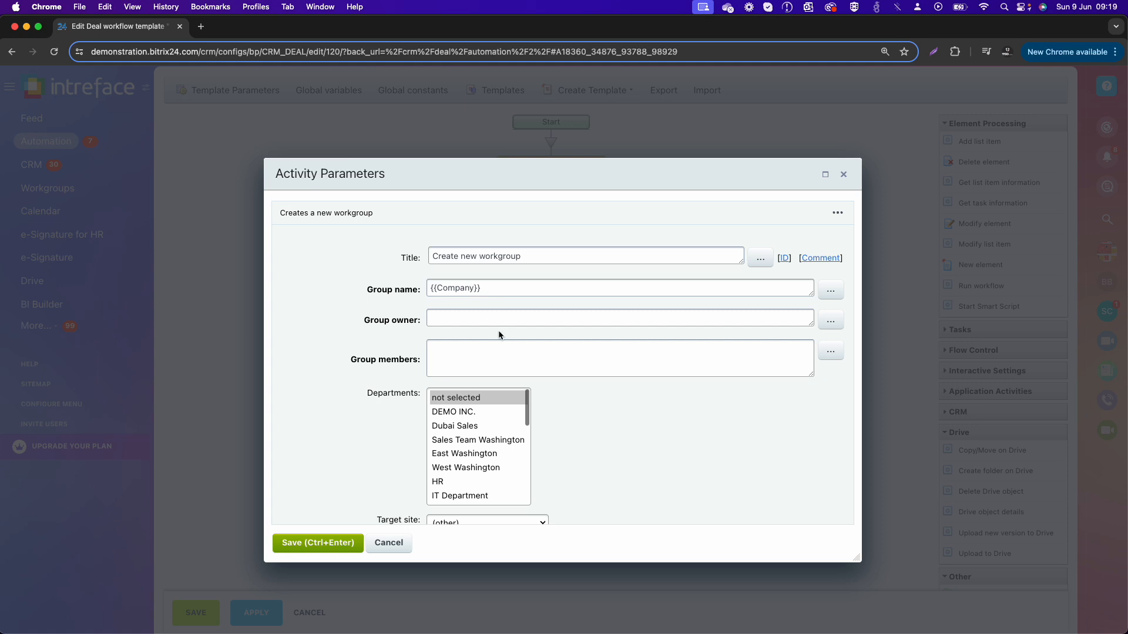
key(Left)
key(Left)
text(> Printable)
Check the target site options, discard the parameters and delete the extra "Create new workgroup" activity.
scroll(459, 381, down, 2)
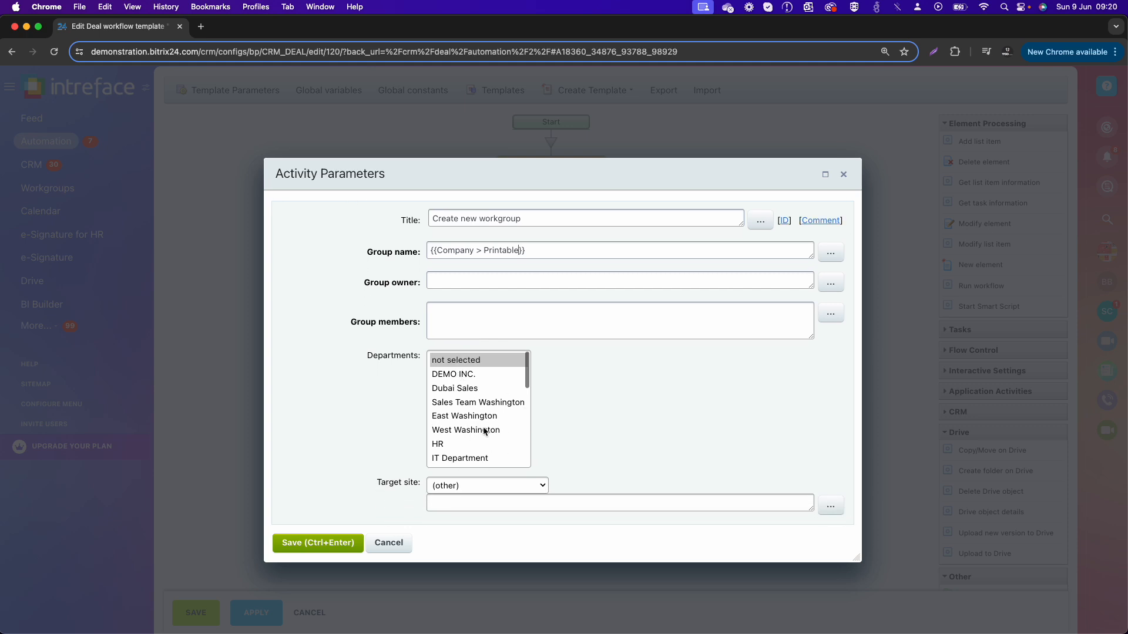
scroll(479, 458, down, 1)
click(500, 481)
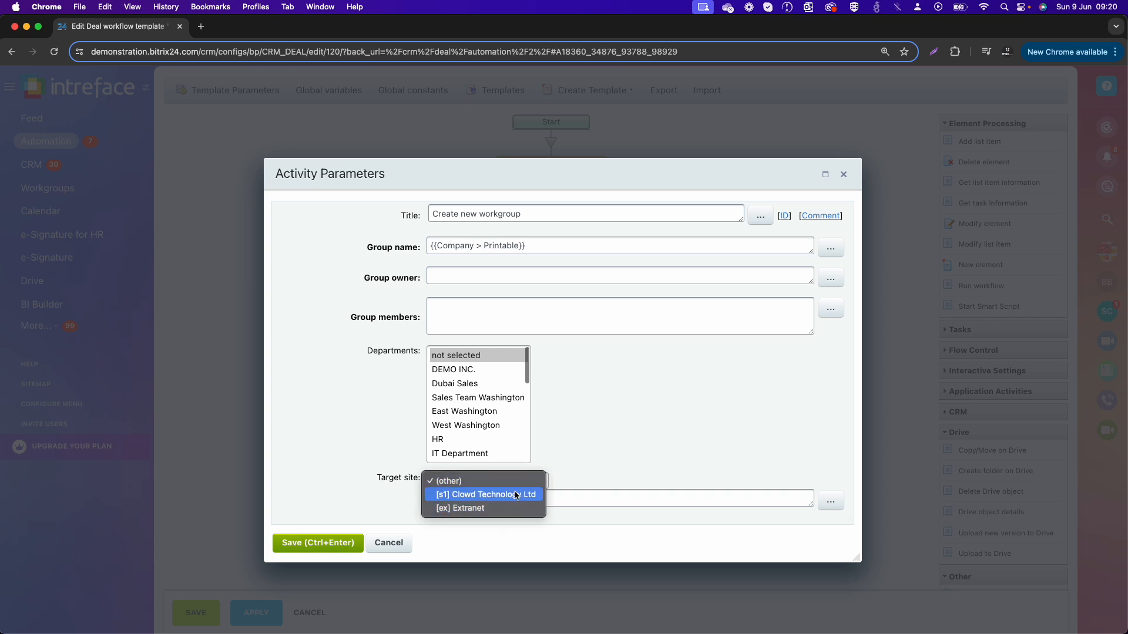
click(592, 456)
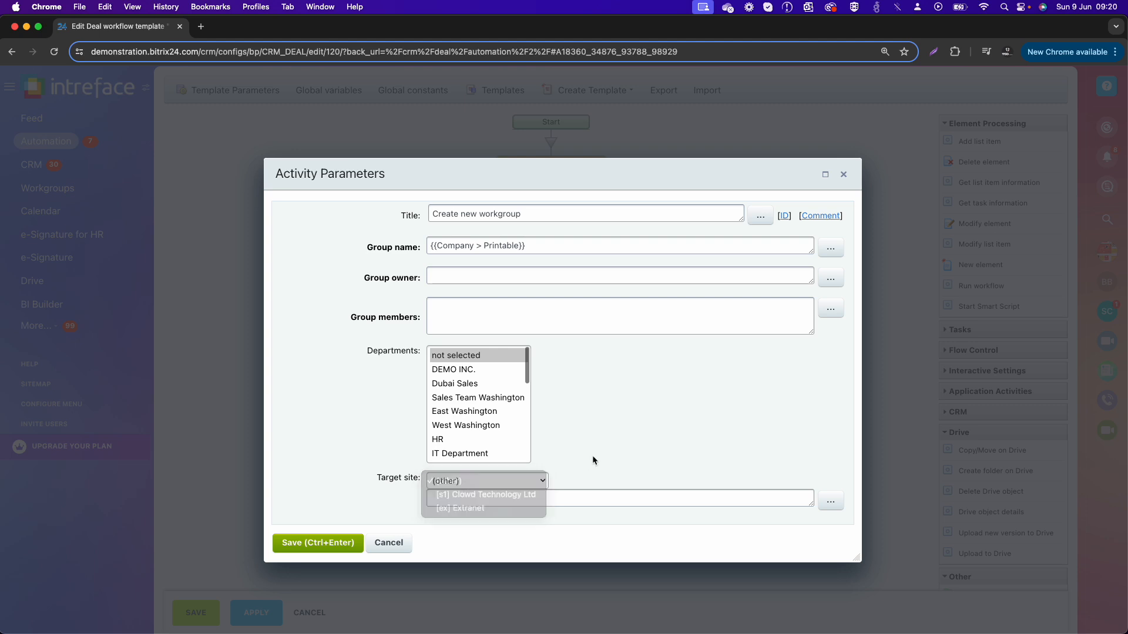
click(843, 176)
click(600, 220)
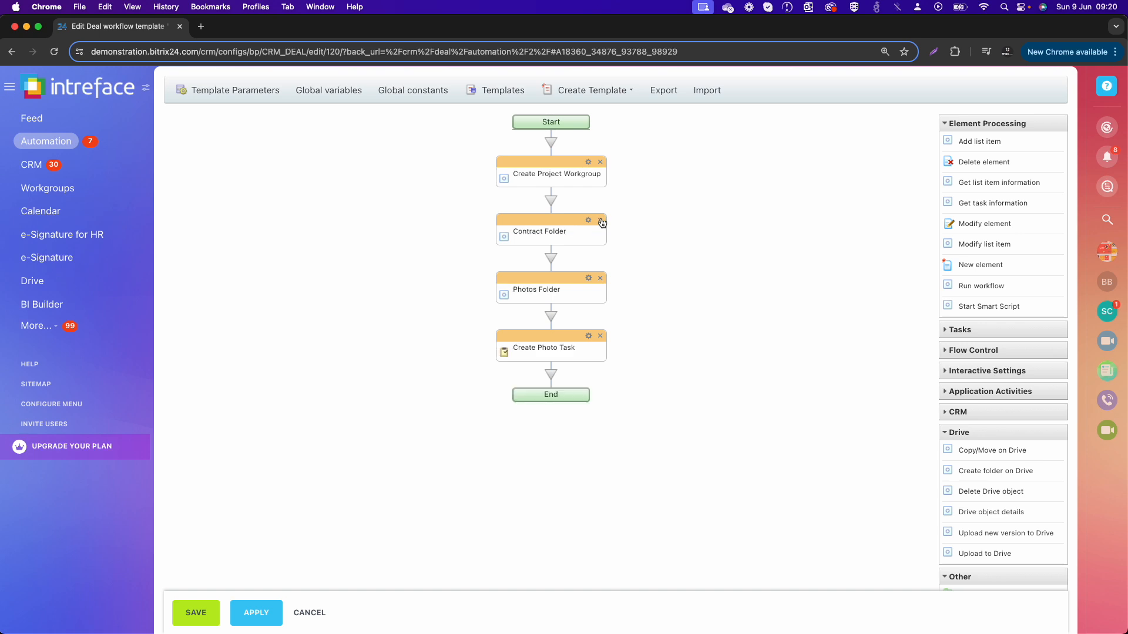
Insert a "Create folder on Drive" activity after Create Project Workgroup and have it create in Social network group Drive.
click(551, 202)
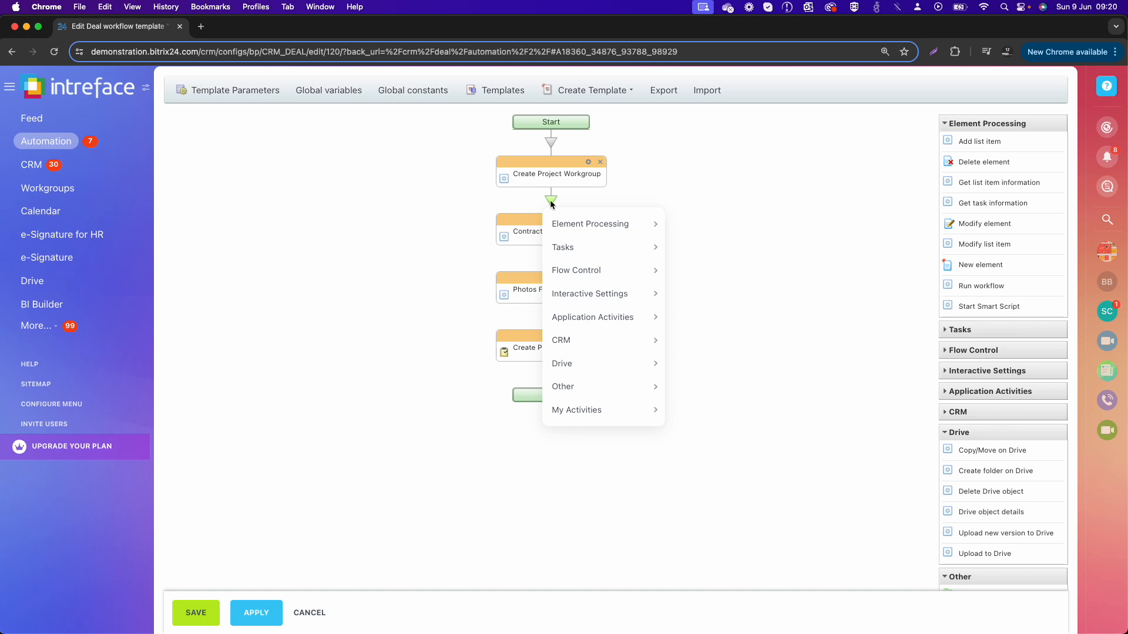
mouse_move(584, 365)
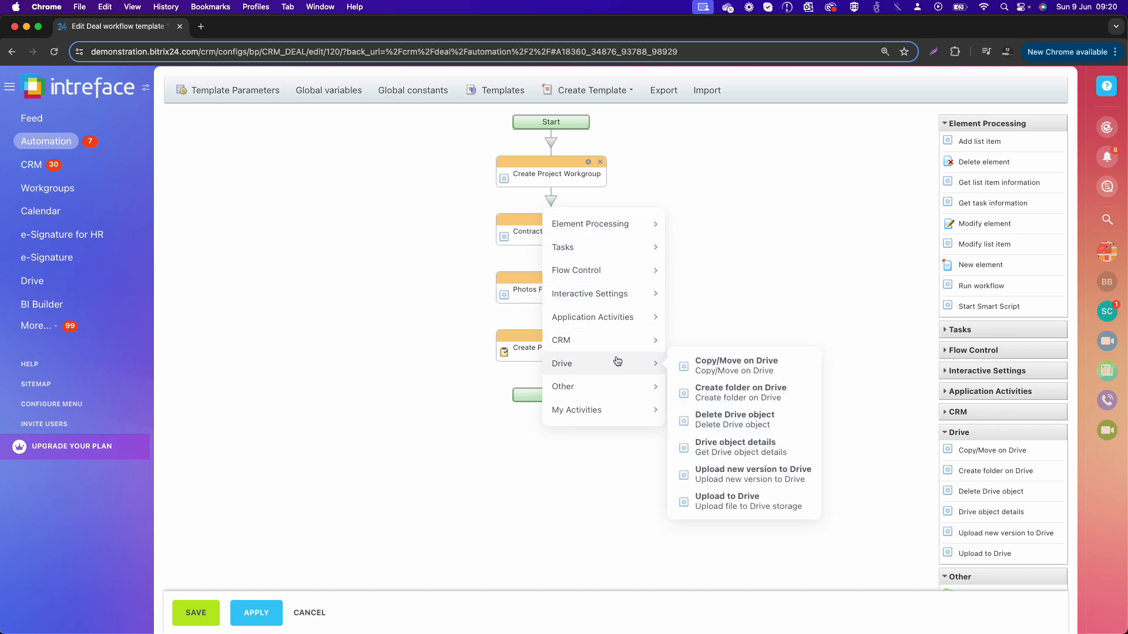
click(742, 395)
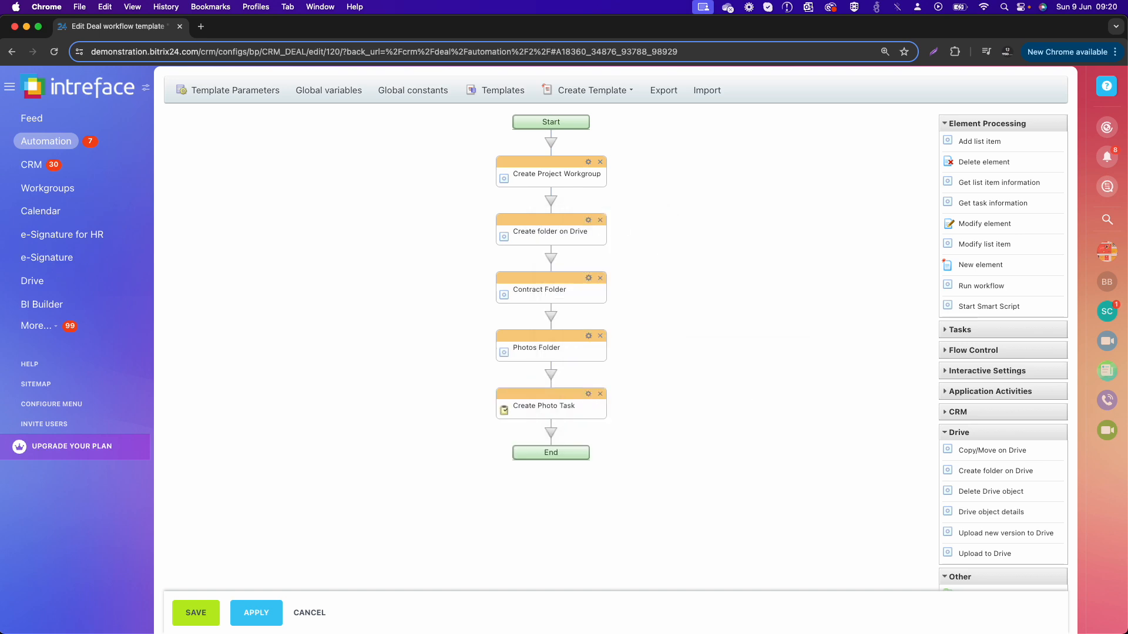
click(588, 221)
click(536, 283)
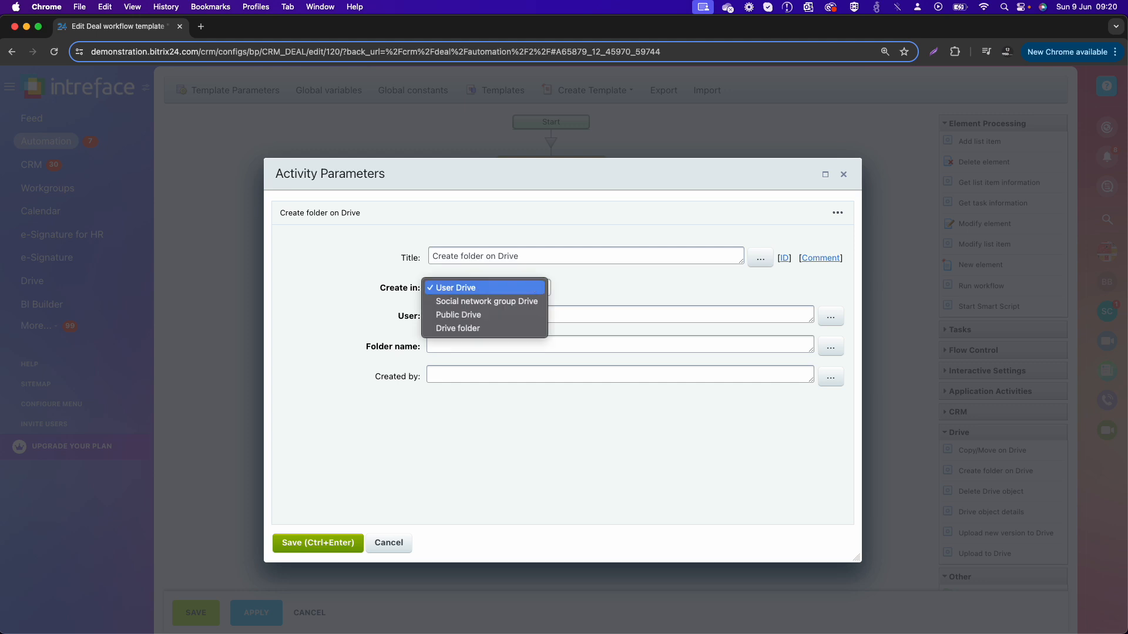
click(523, 301)
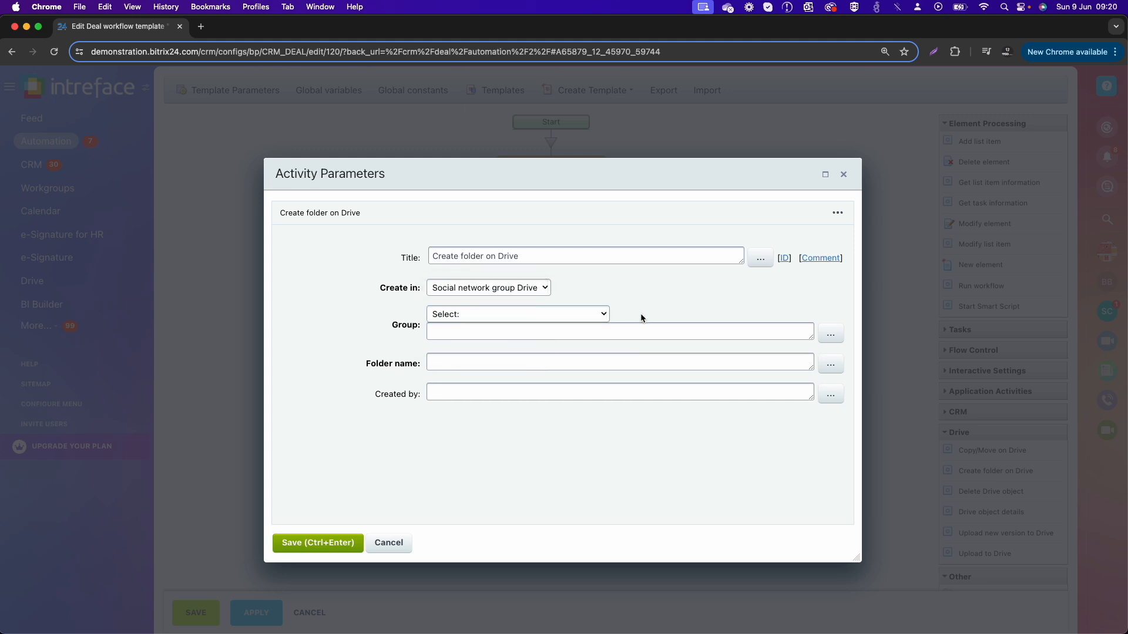
Try the group ID from the Create Project Workgroup results as the folder's group, and delete the "Create folder on Drive" activity.
click(827, 332)
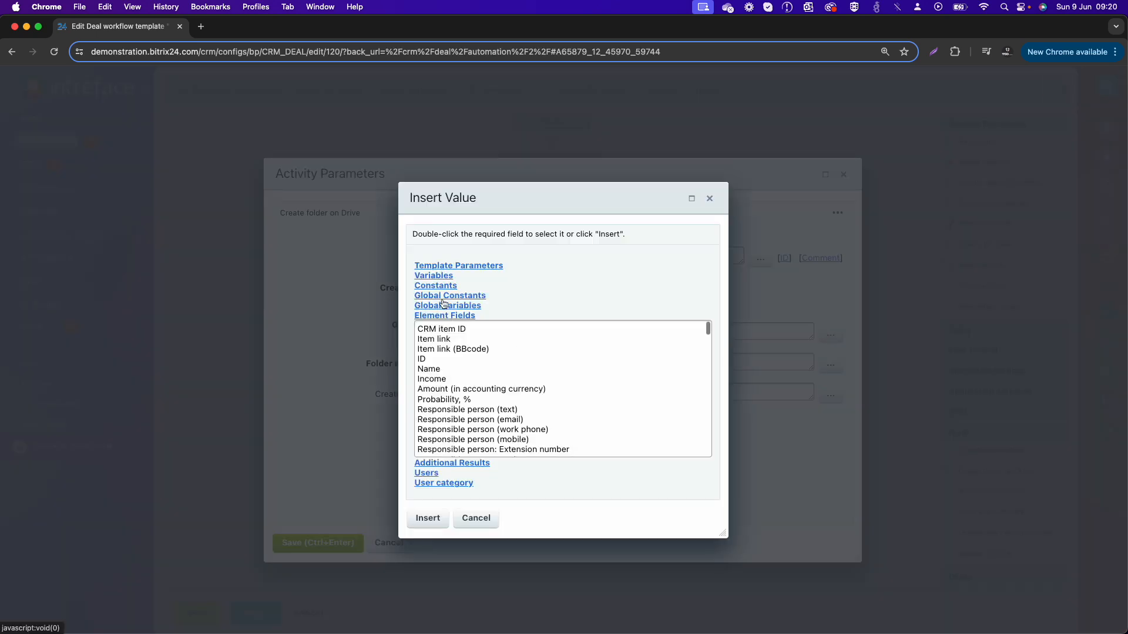
click(448, 464)
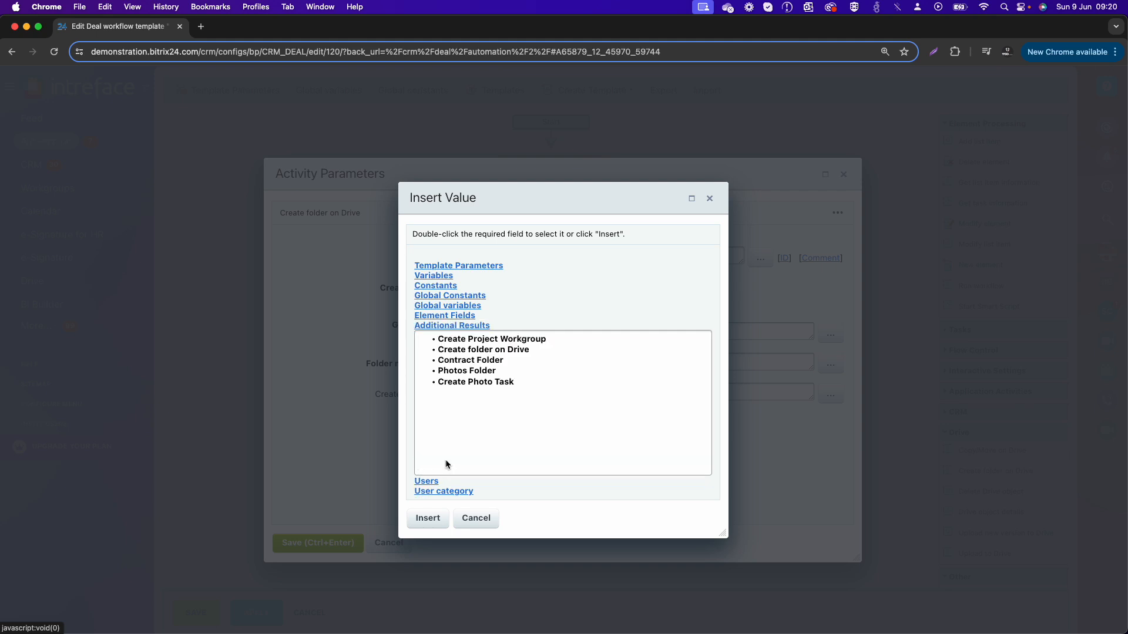
click(493, 341)
double_click(467, 350)
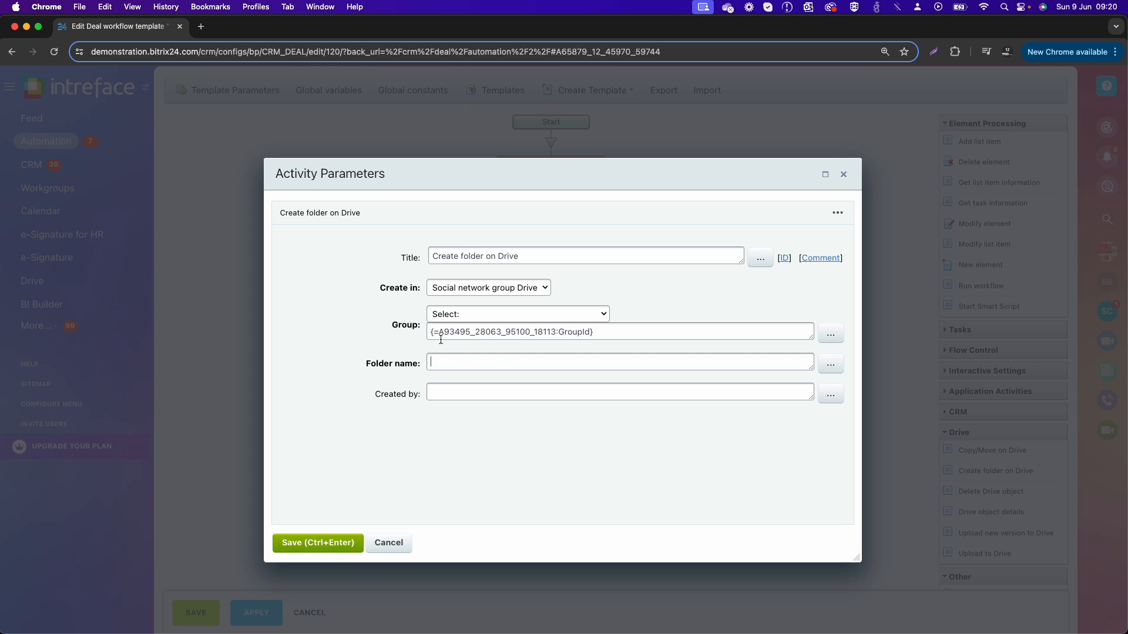
click(404, 547)
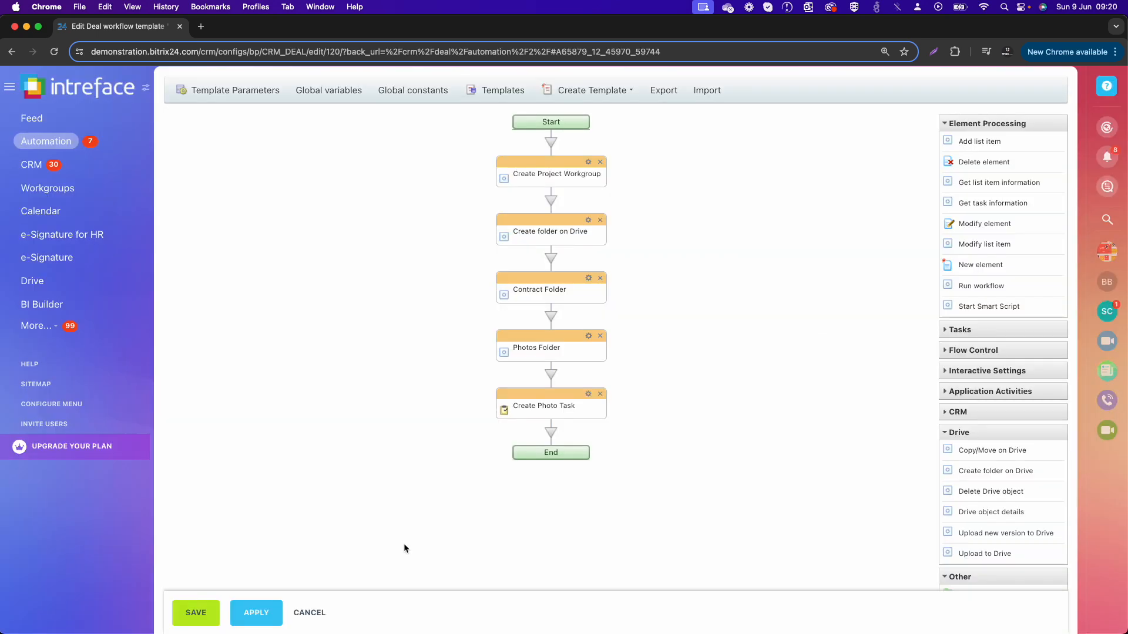
click(599, 219)
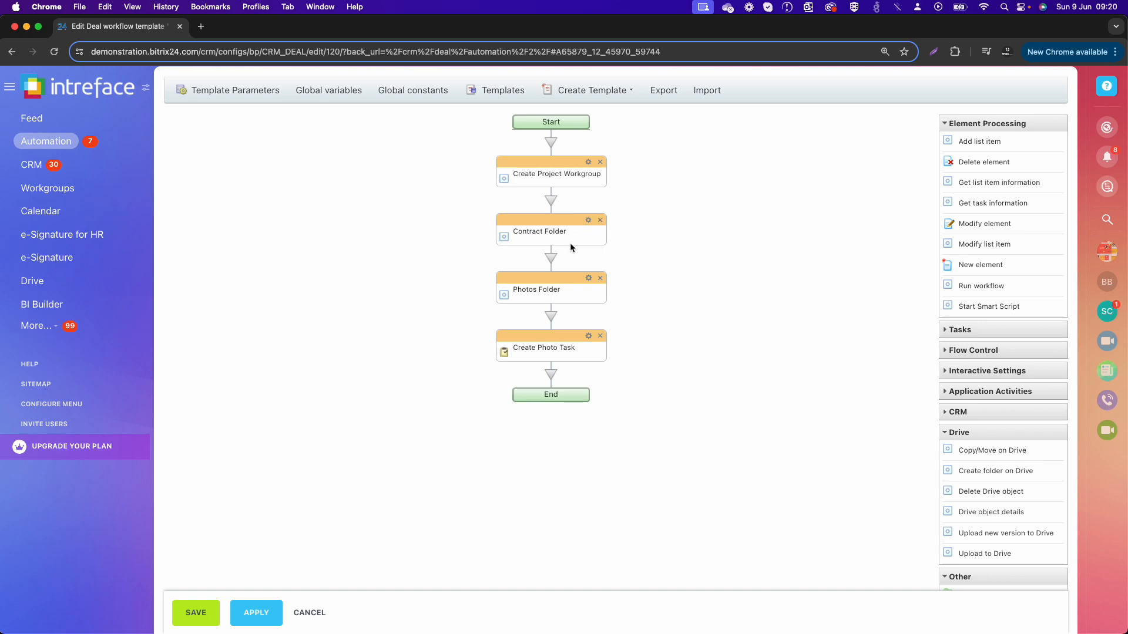
click(552, 318)
mouse_move(585, 411)
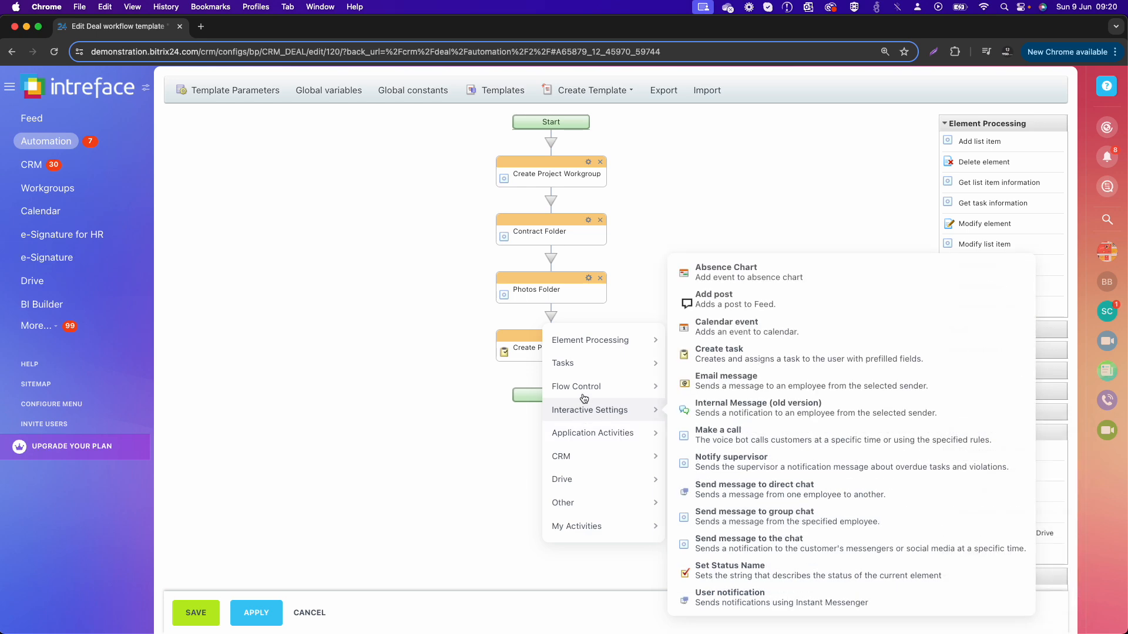
mouse_move(586, 480)
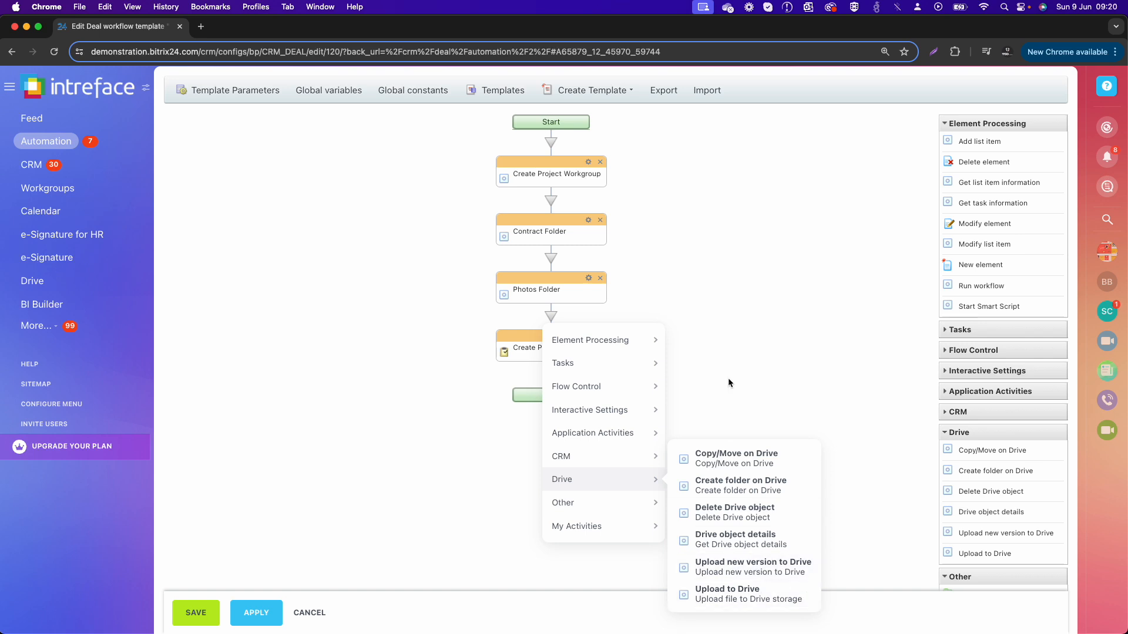
click(708, 381)
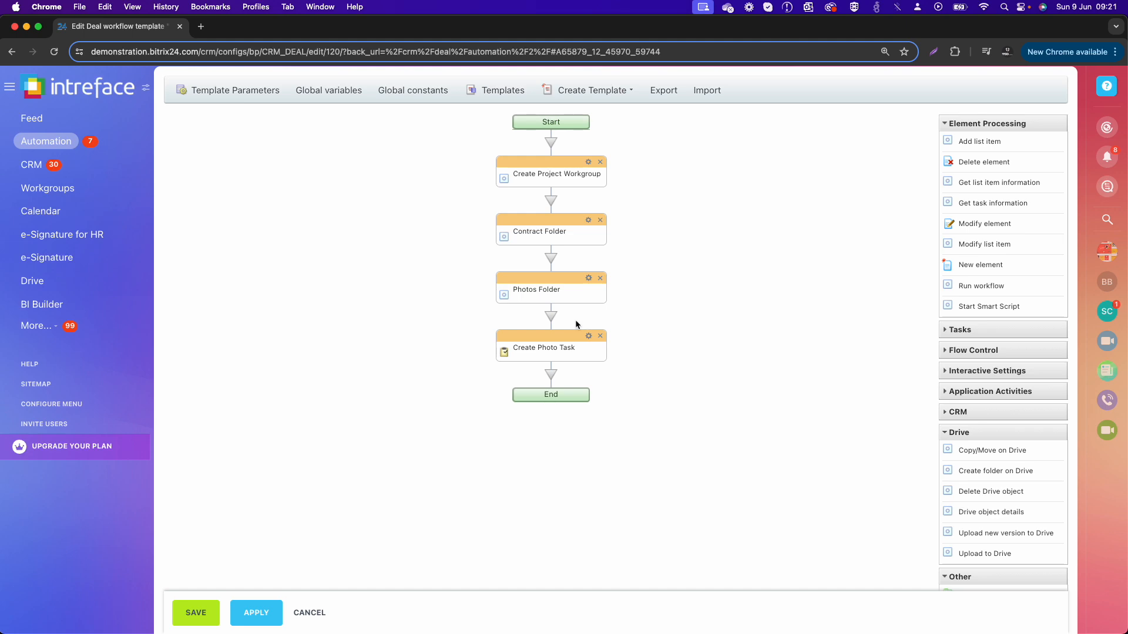
Insert a "Create task" activity after Create Photo Task and open its parameters.
click(552, 373)
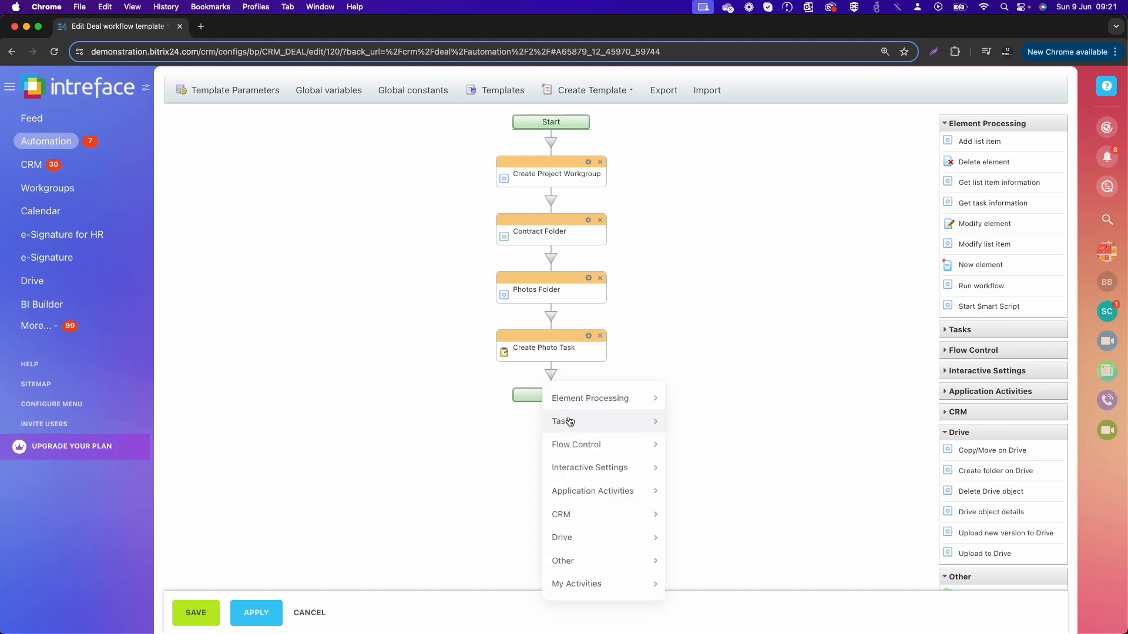
mouse_move(581, 468)
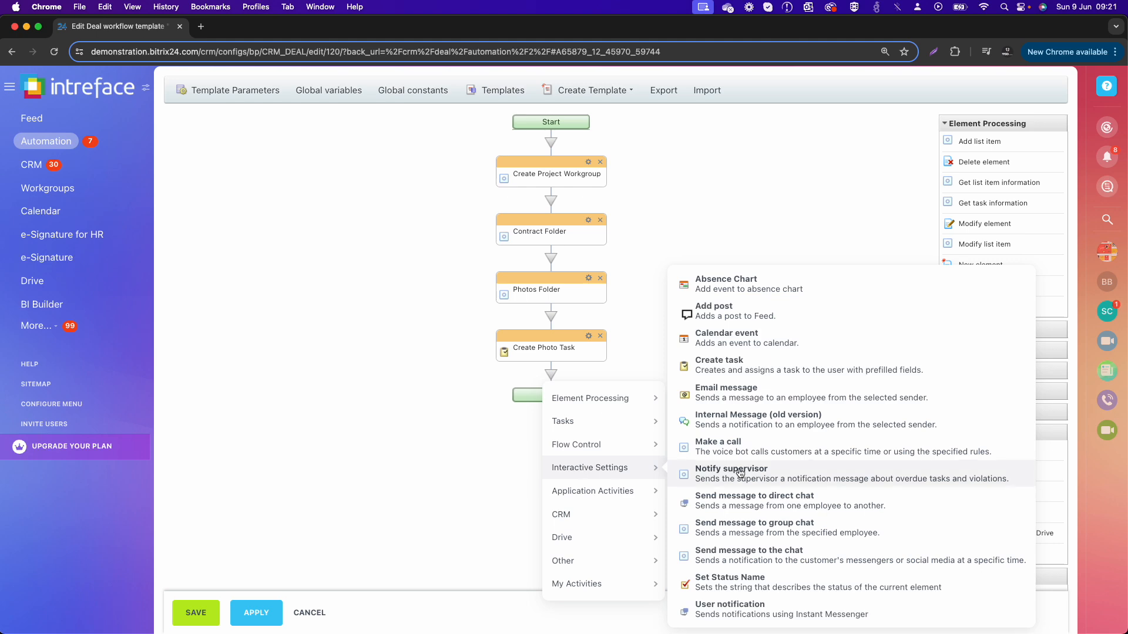
click(682, 368)
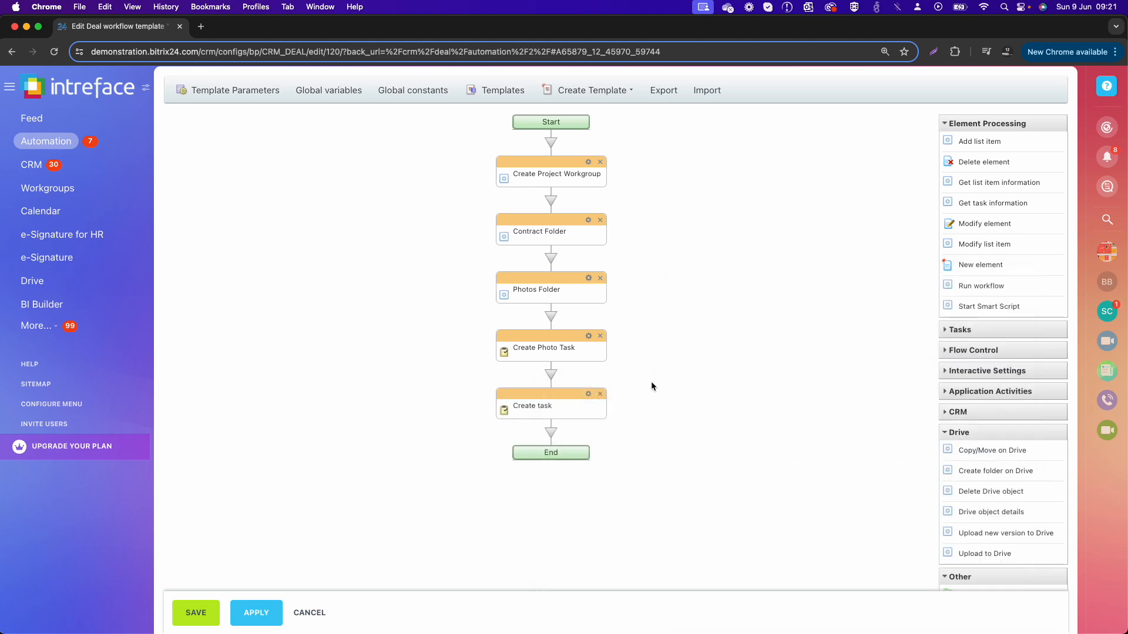
click(588, 394)
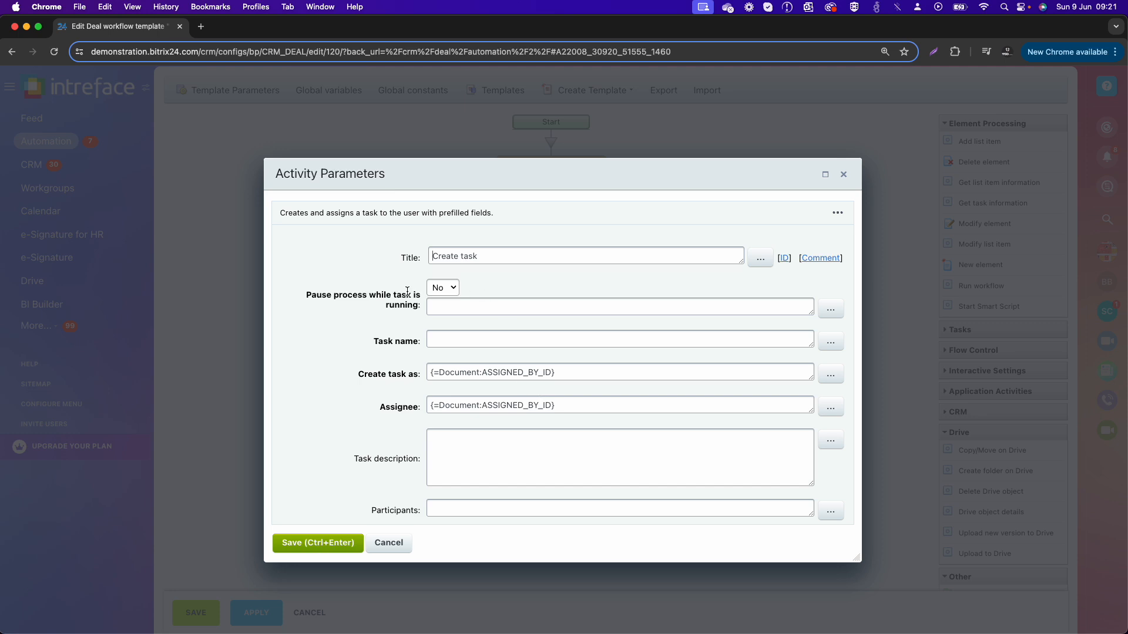
Change the new task's Social network group selection to [not set].
scroll(515, 434, down, 10)
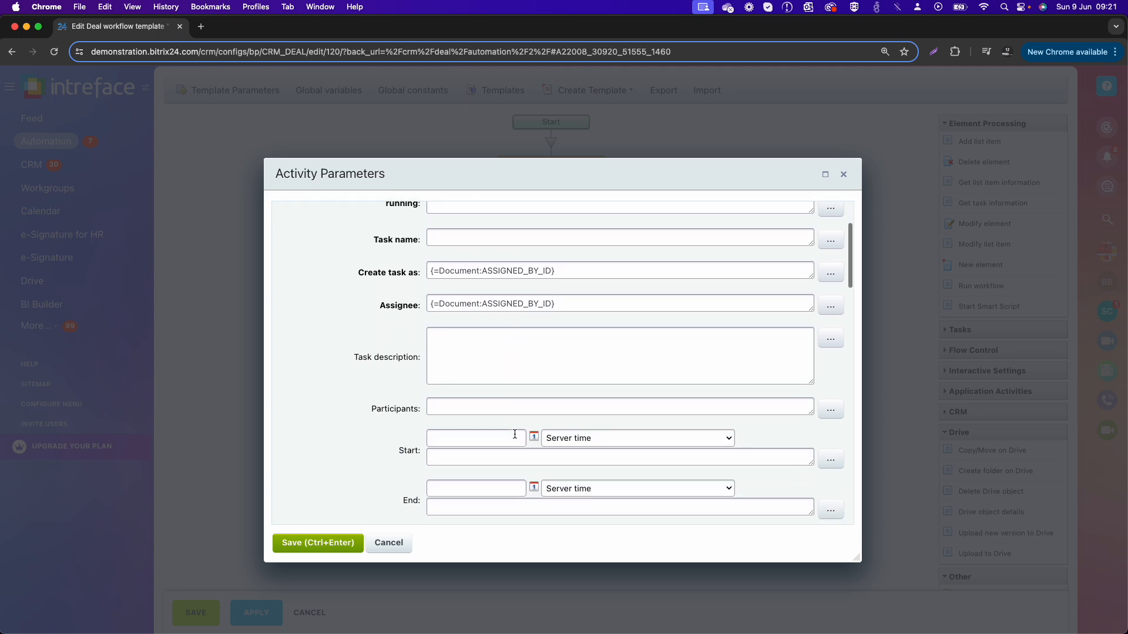
scroll(514, 434, down, 3)
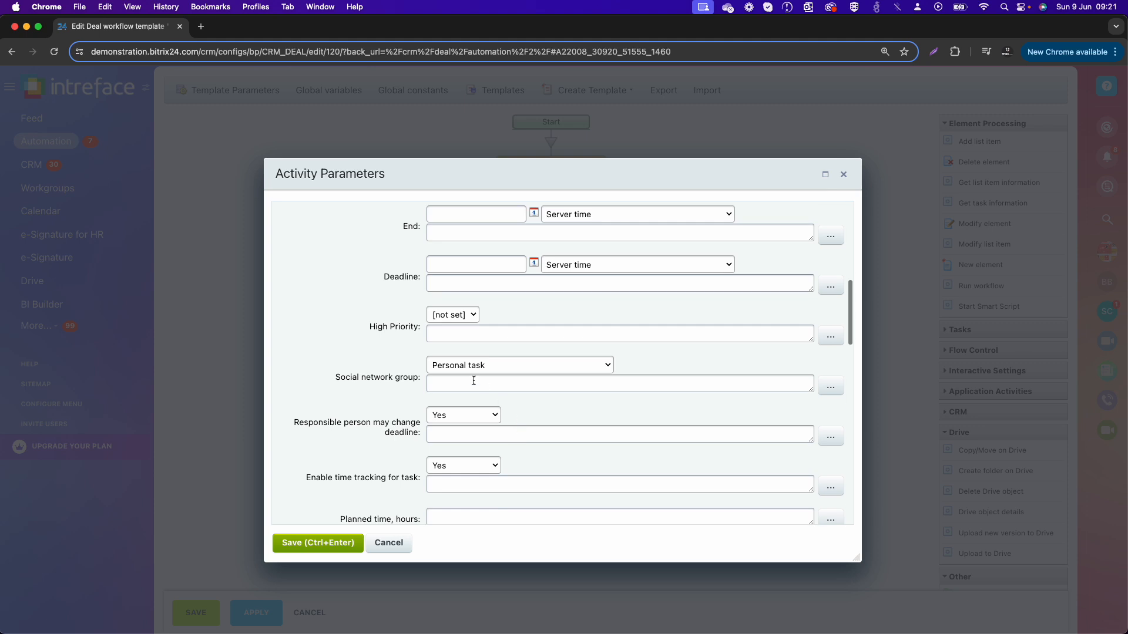
drag(415, 378, 351, 379)
click(339, 380)
click(431, 379)
click(458, 352)
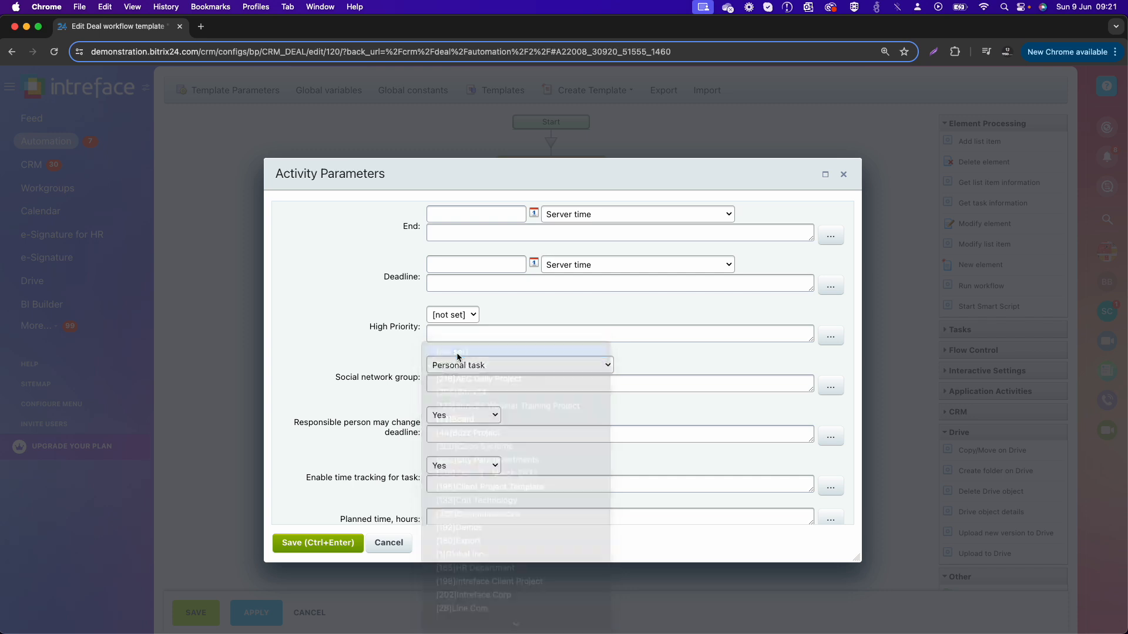
Try the group ID from the Create Project Workgroup results as the task's group, and delete the "Create task" activity without saving its parameters.
click(831, 387)
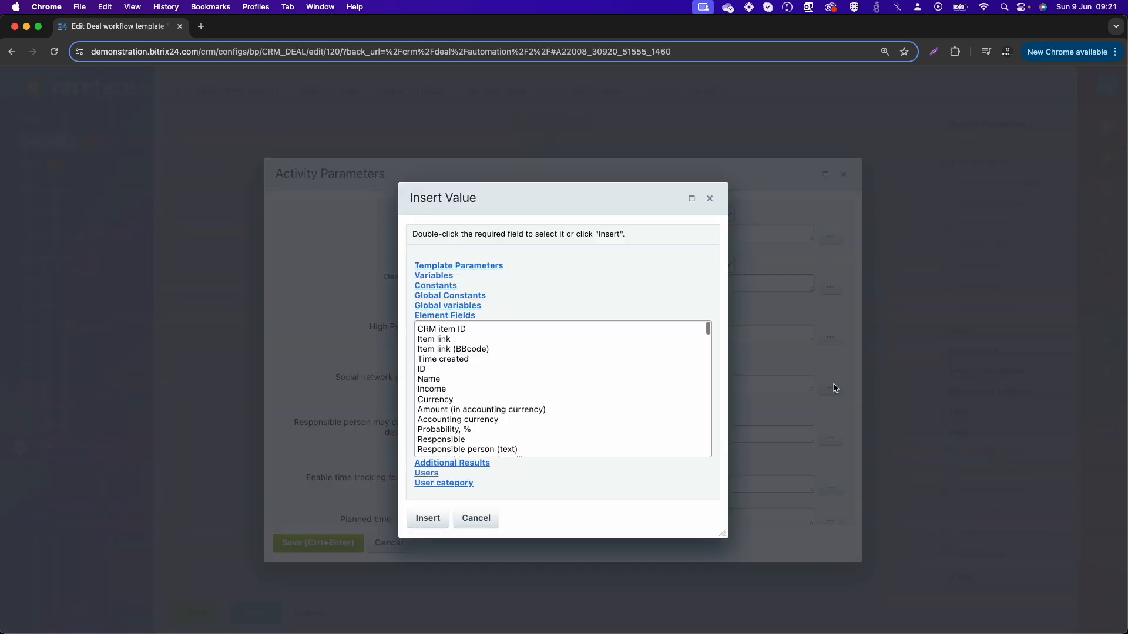
click(464, 464)
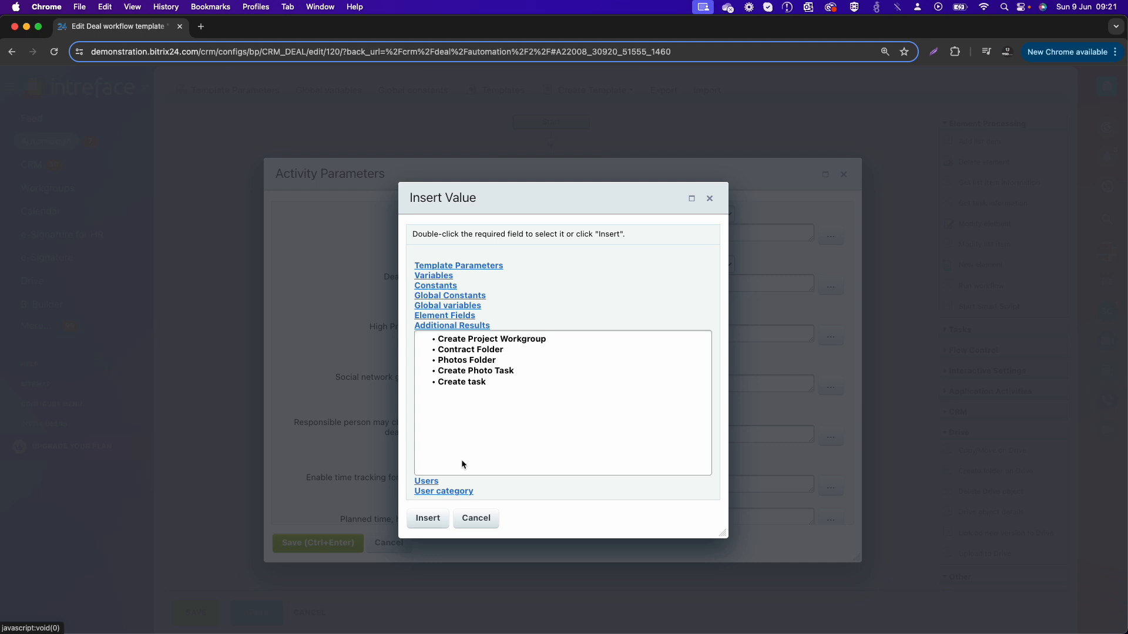
click(468, 343)
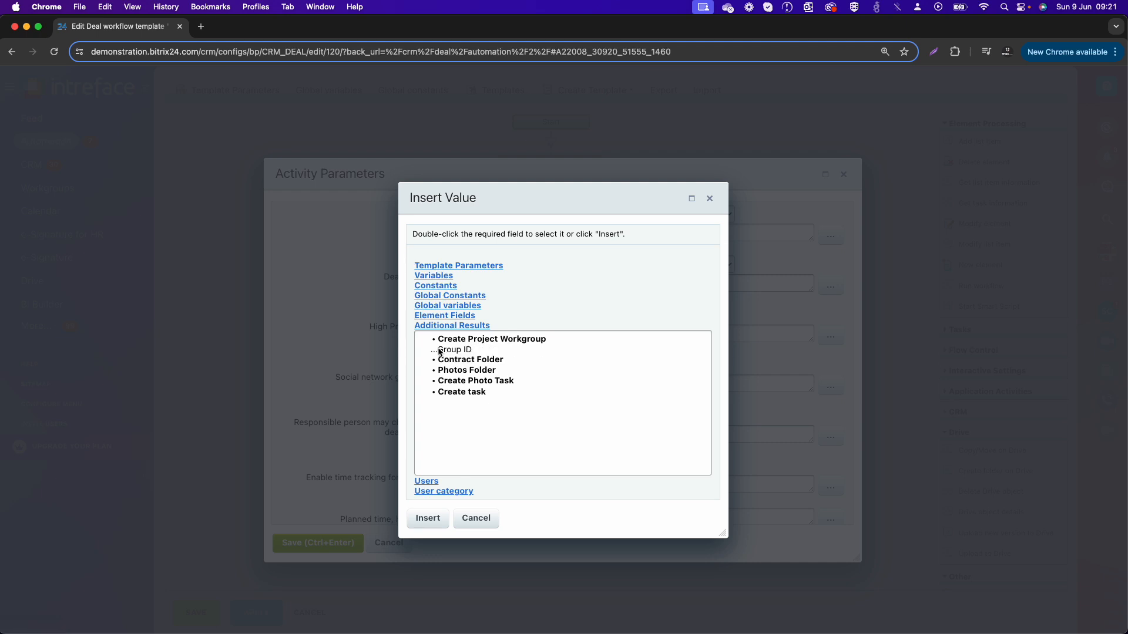
click(456, 352)
double_click(457, 350)
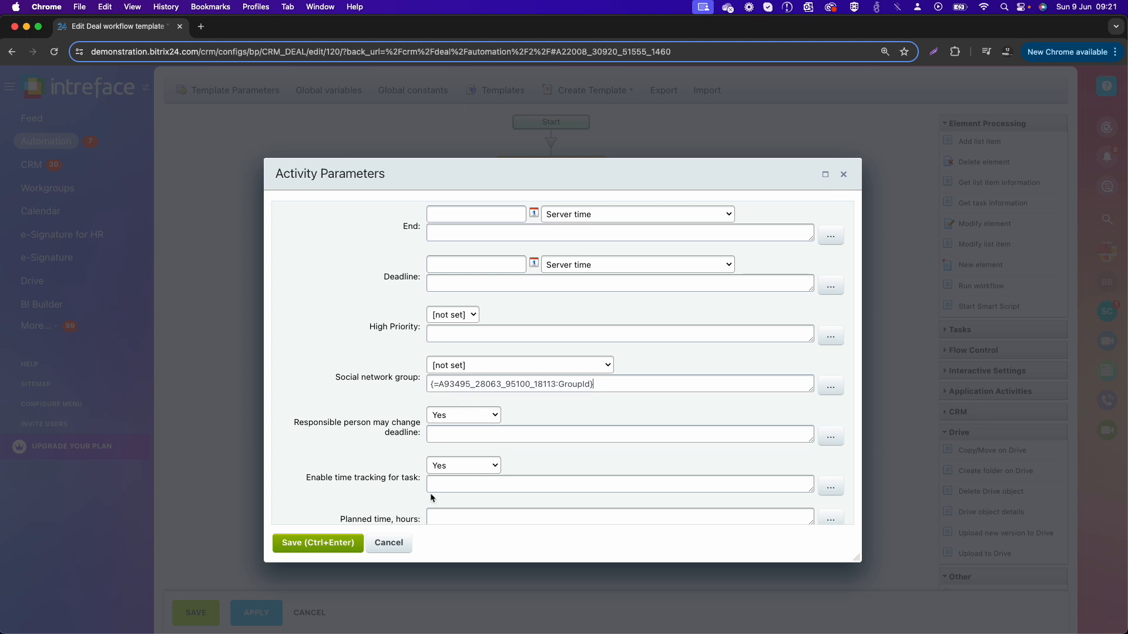
click(389, 543)
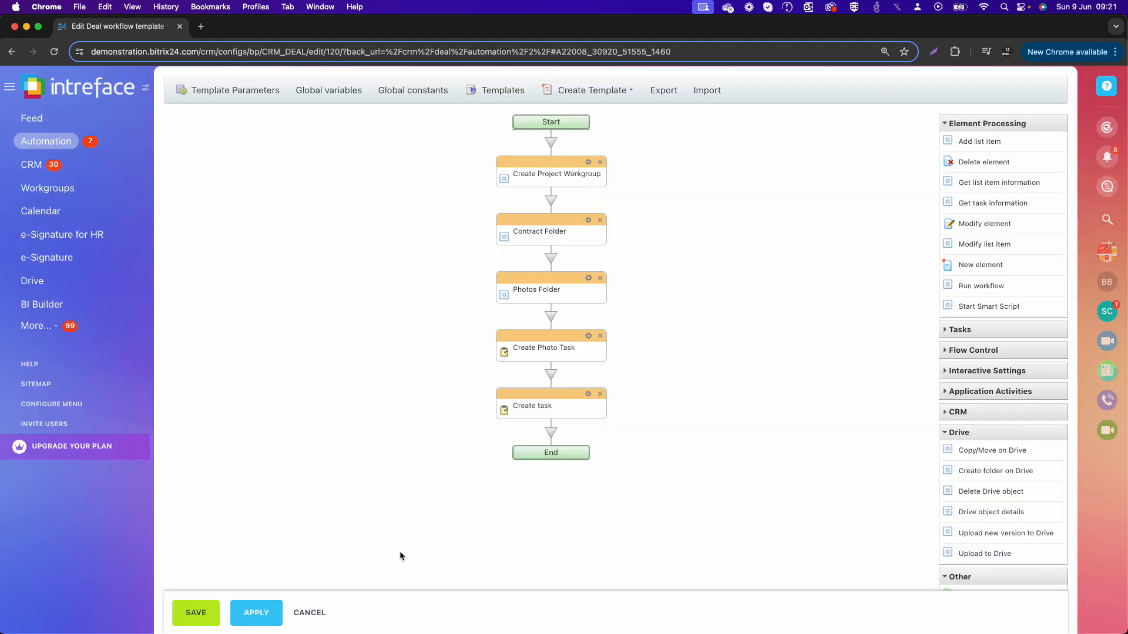
click(600, 394)
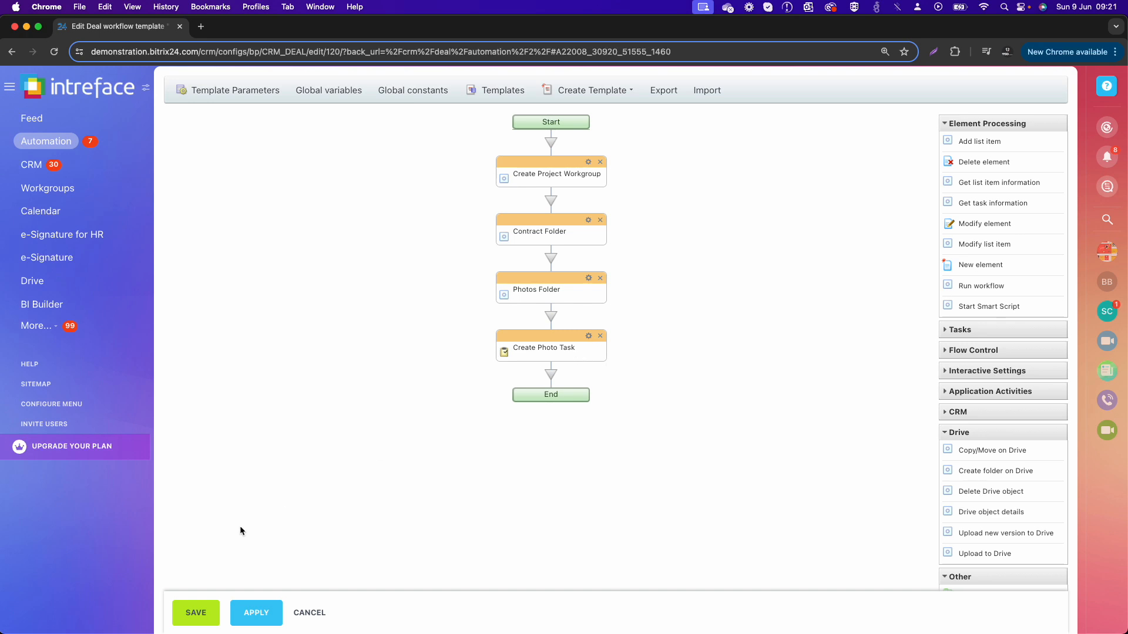